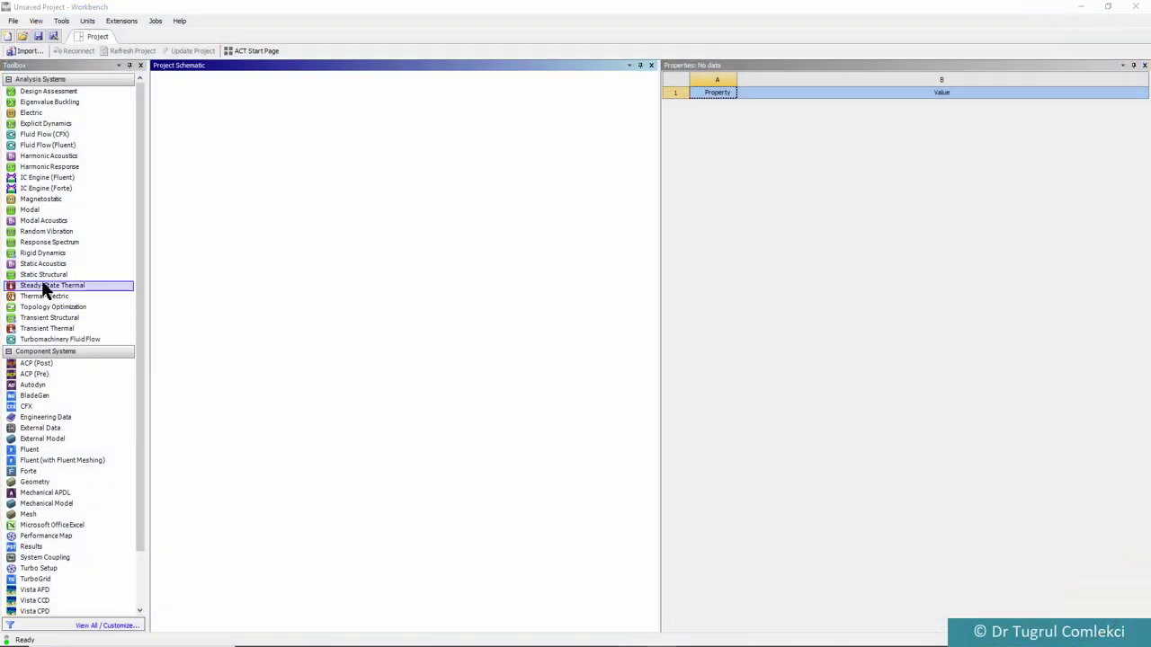
# Step: Drag a Static Structural system into the schematic and start a New DesignModeler Geometry for it
pyautogui.click(37, 274)
pyautogui.moveTo(37, 277); pyautogui.dragTo(220, 144)
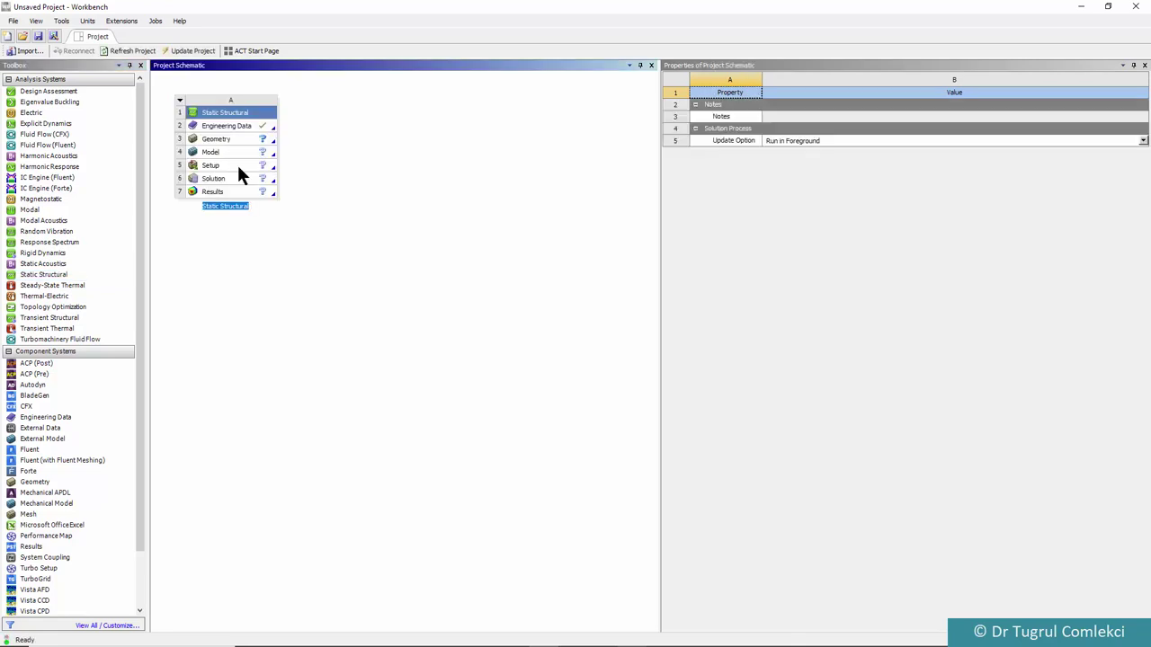
pyautogui.rightClick(226, 140)
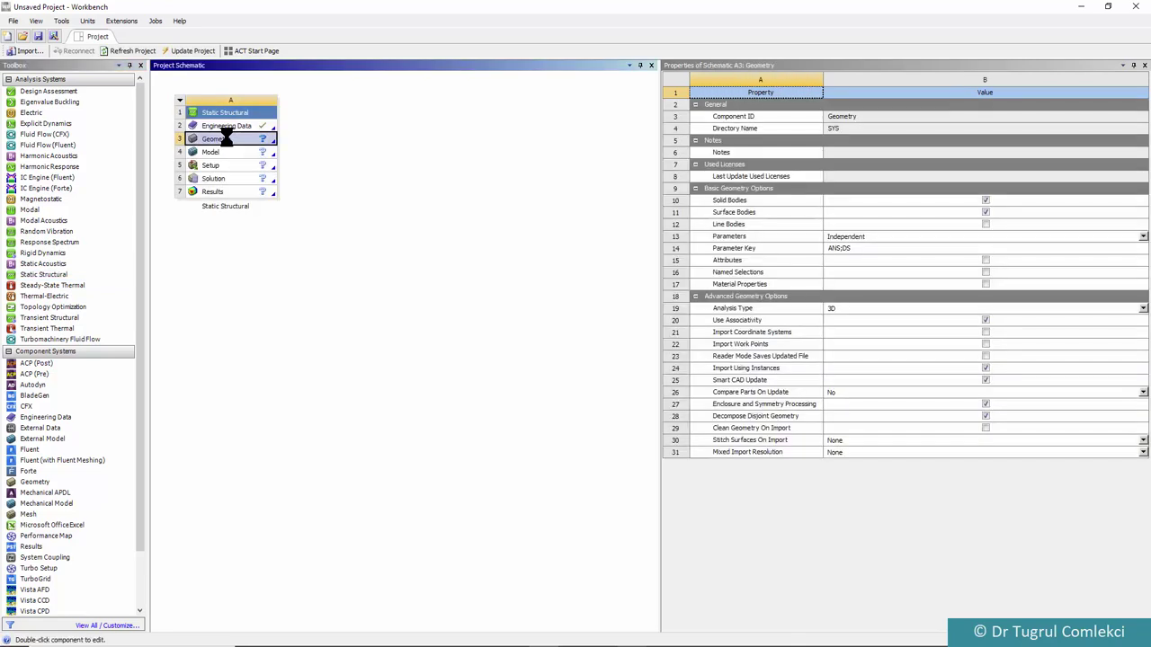
pyautogui.click(275, 145)
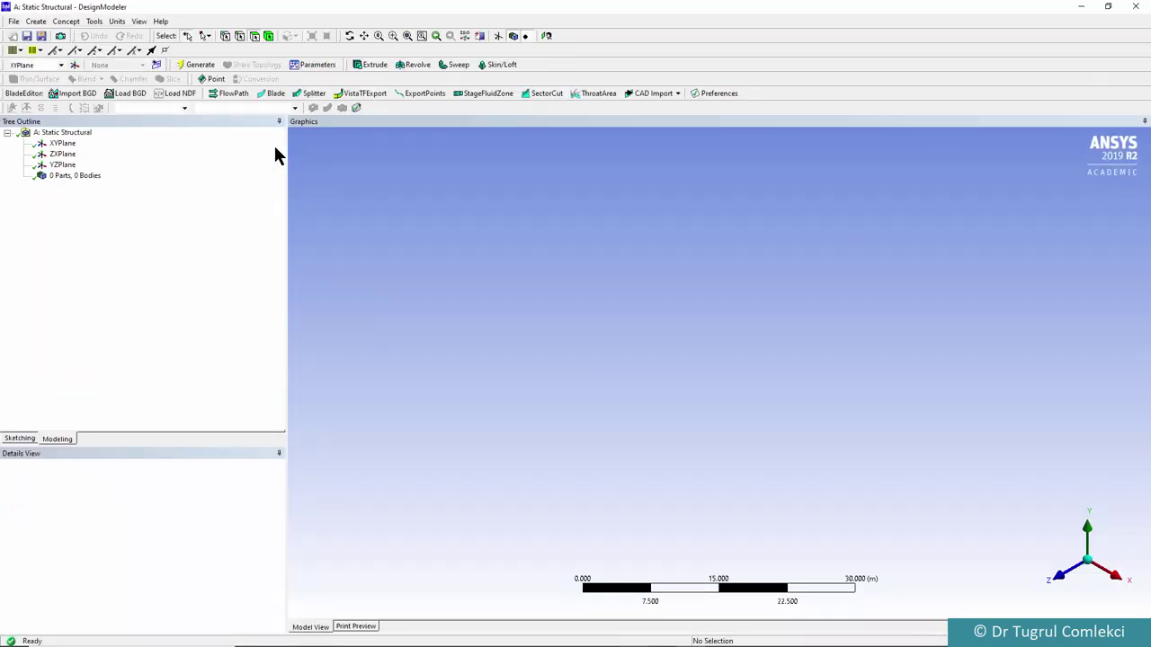
# Step: Set units to millimetres and draw a rectangle on the XY plane from the origin up-right
pyautogui.click(63, 145)
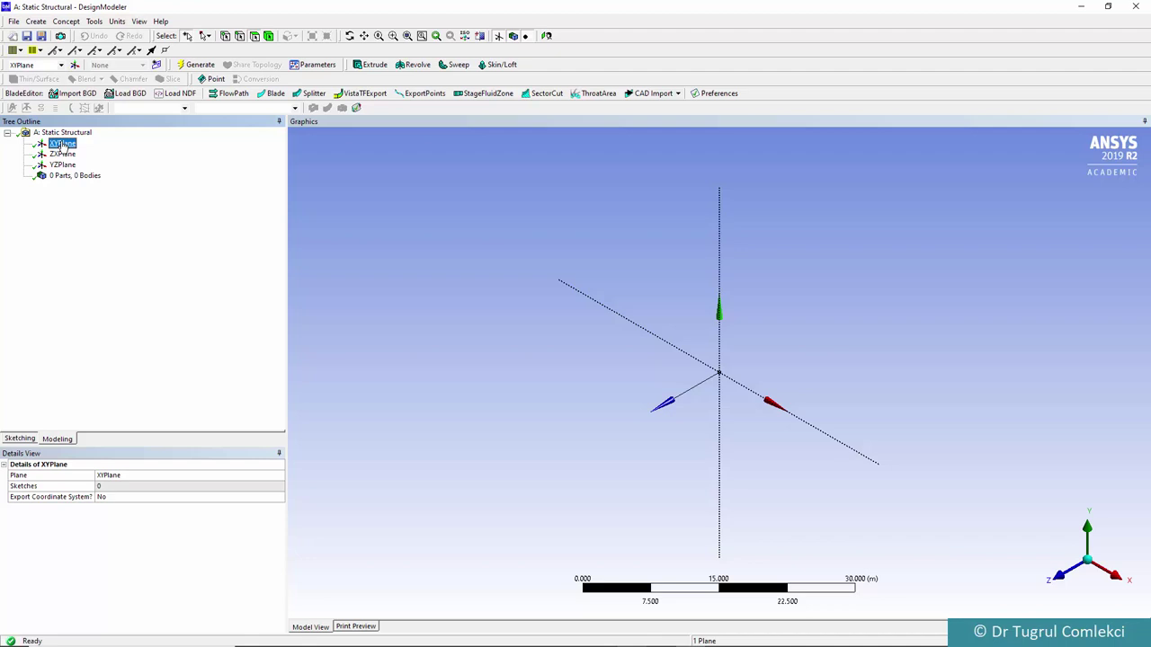
pyautogui.click(547, 36)
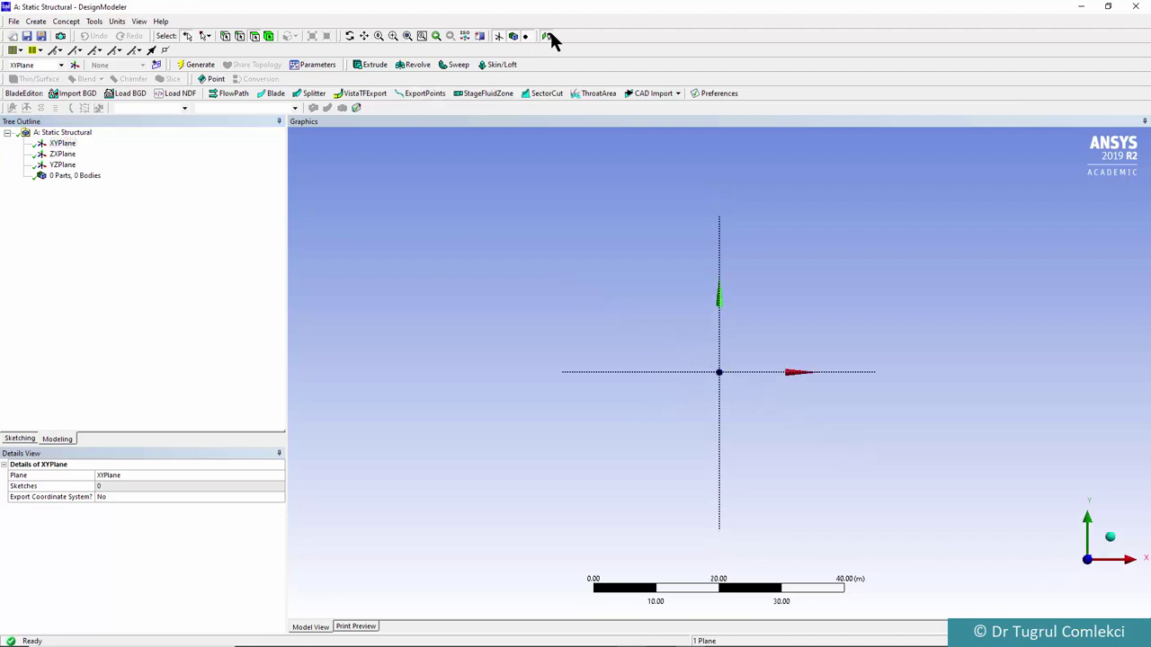
pyautogui.click(21, 438)
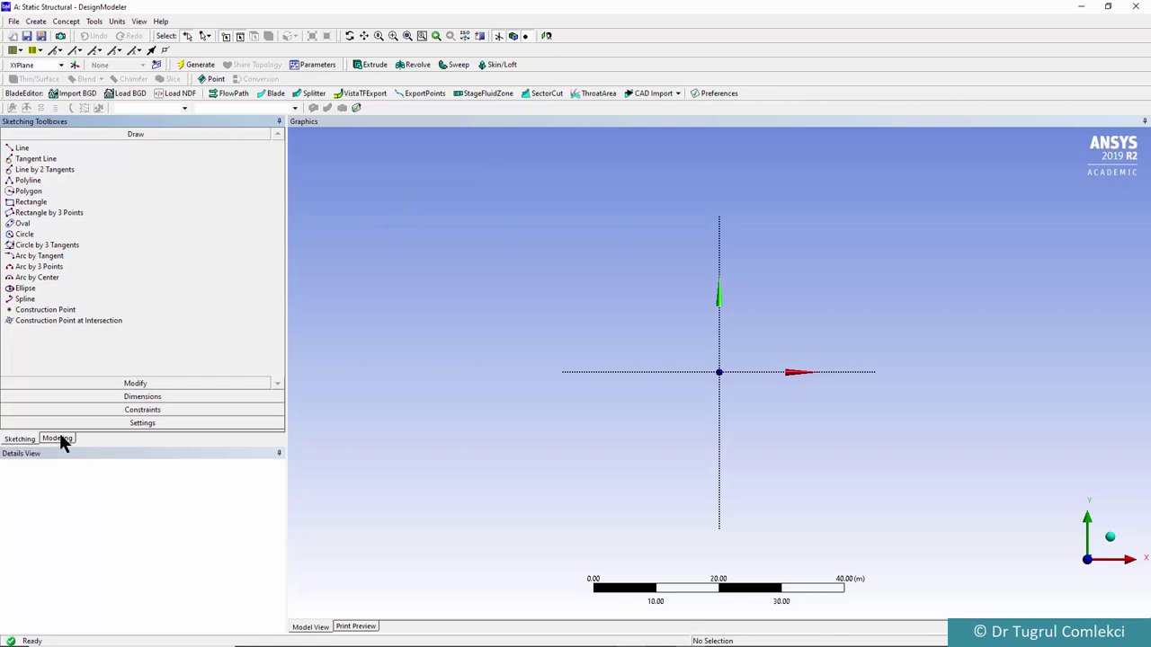
pyautogui.click(29, 203)
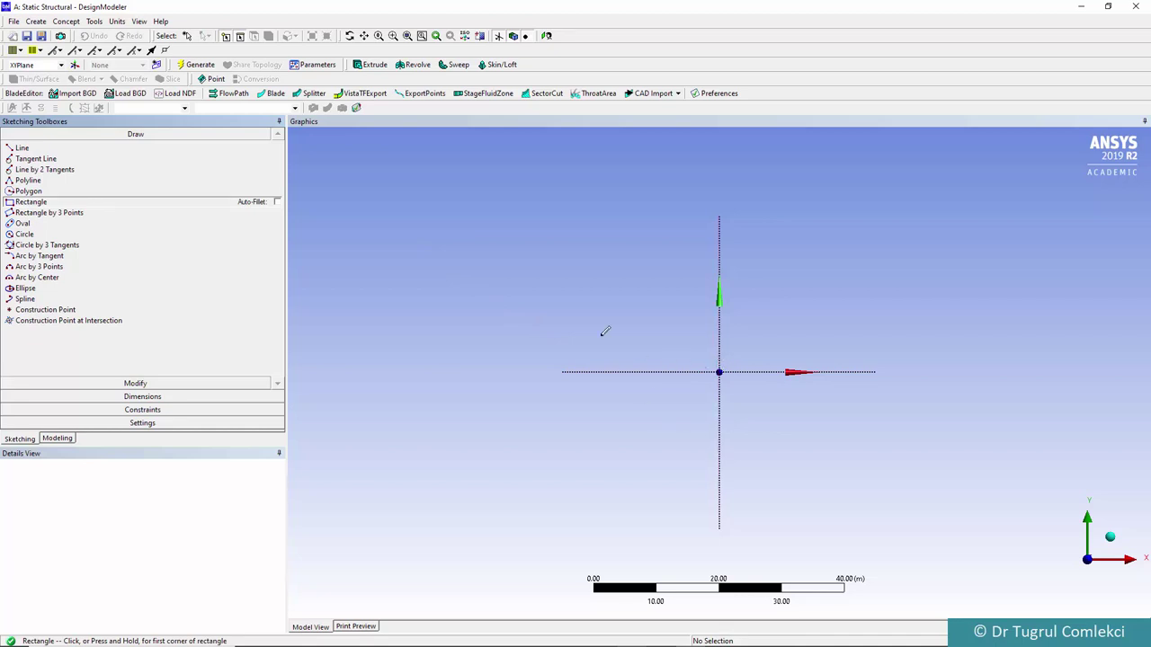
pyautogui.click(117, 21)
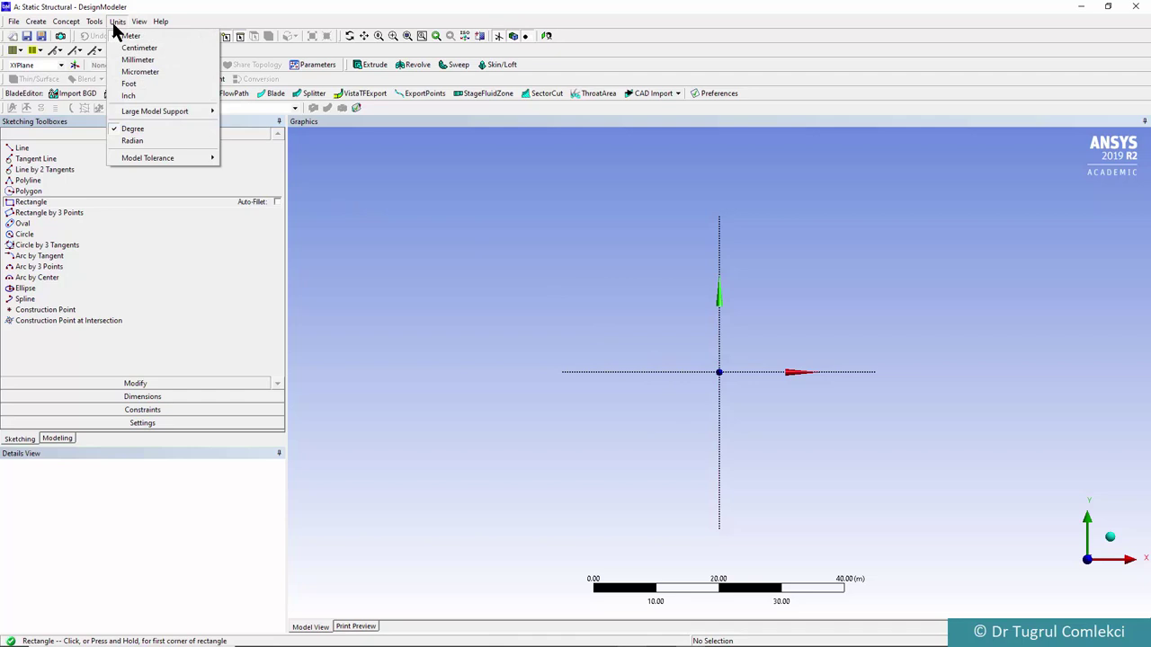
pyautogui.click(135, 59)
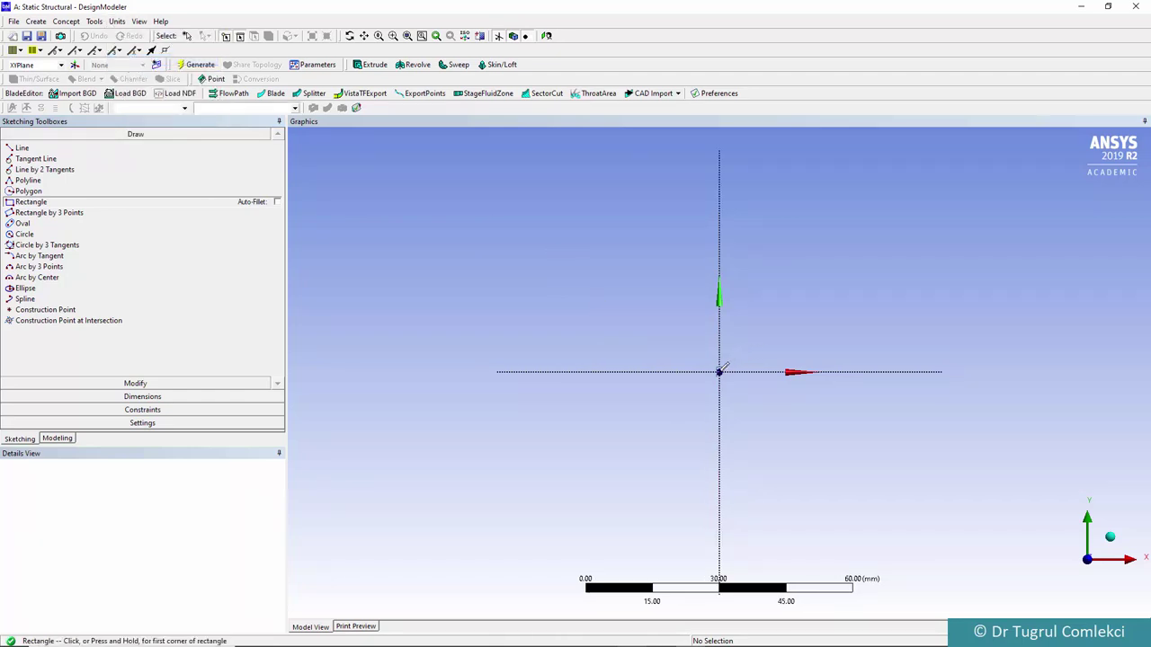
pyautogui.click(719, 371)
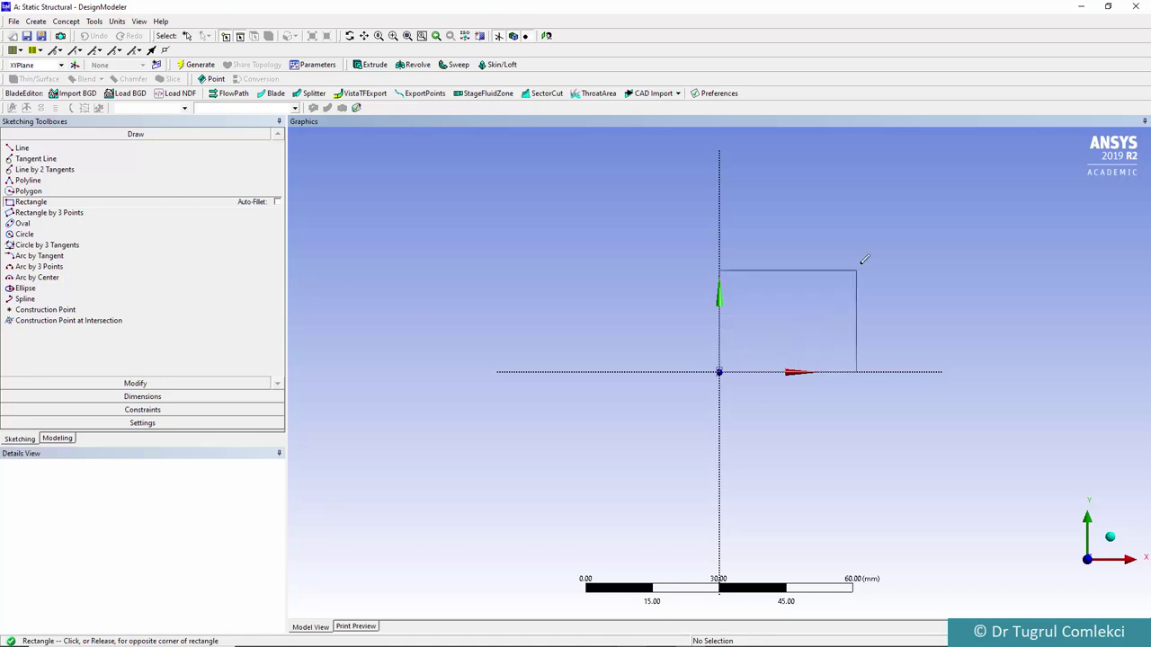
pyautogui.click(891, 219)
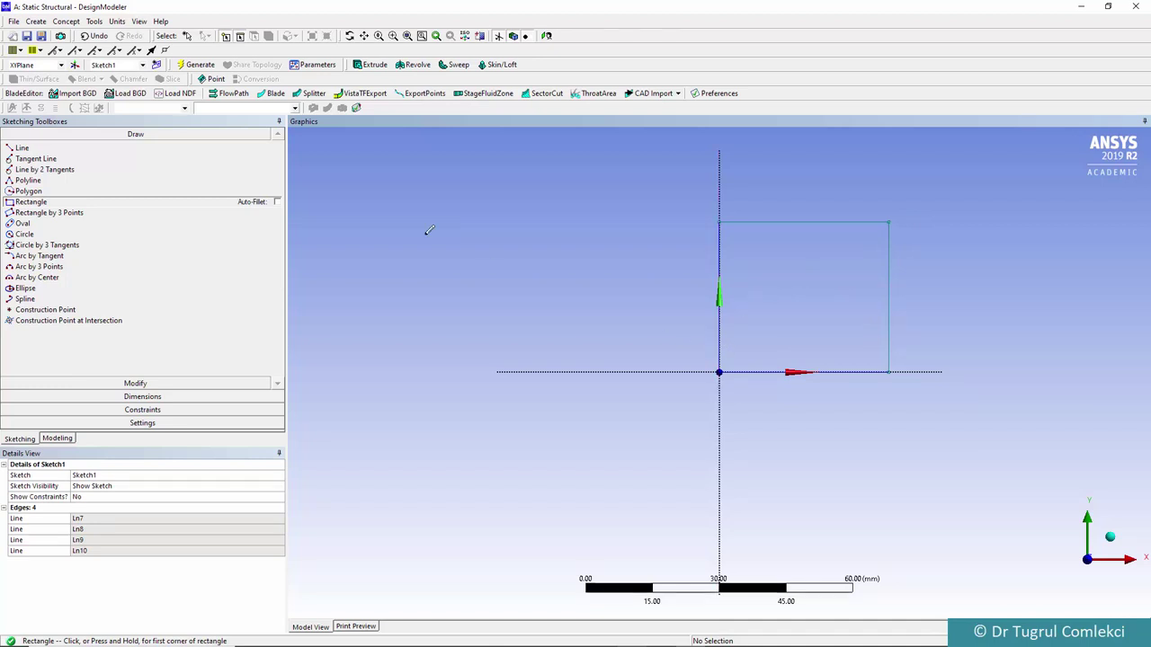
# Step: Add a horizontal width dimension H1 and a vertical height dimension V2 to the rectangle
pyautogui.click(120, 395)
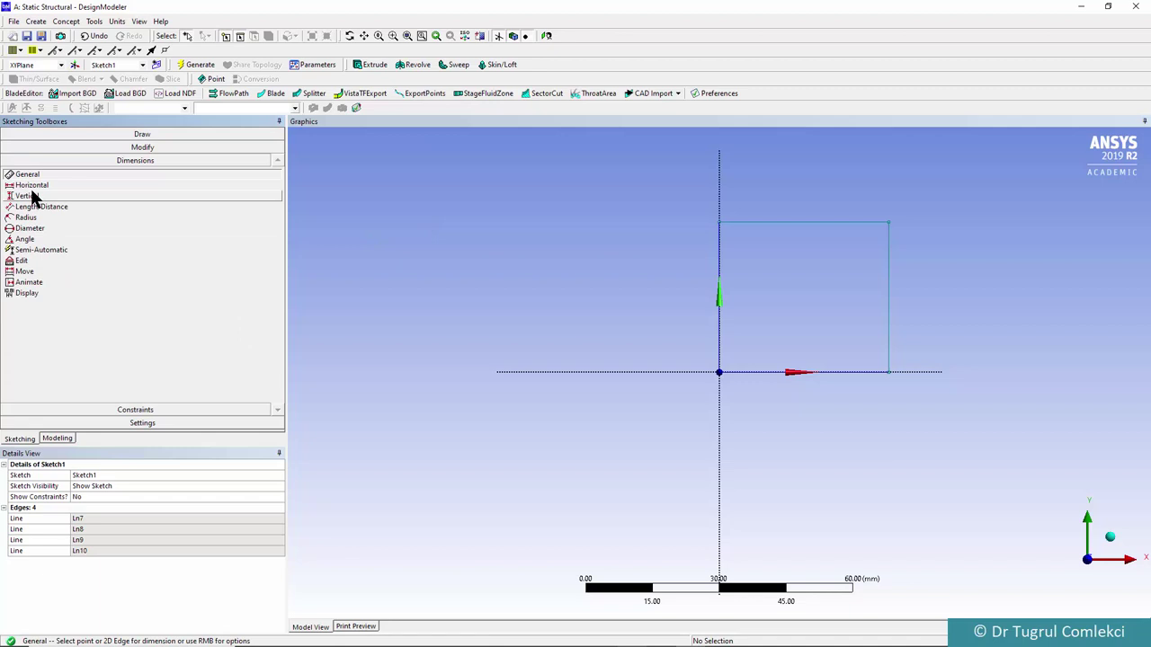
pyautogui.click(32, 185)
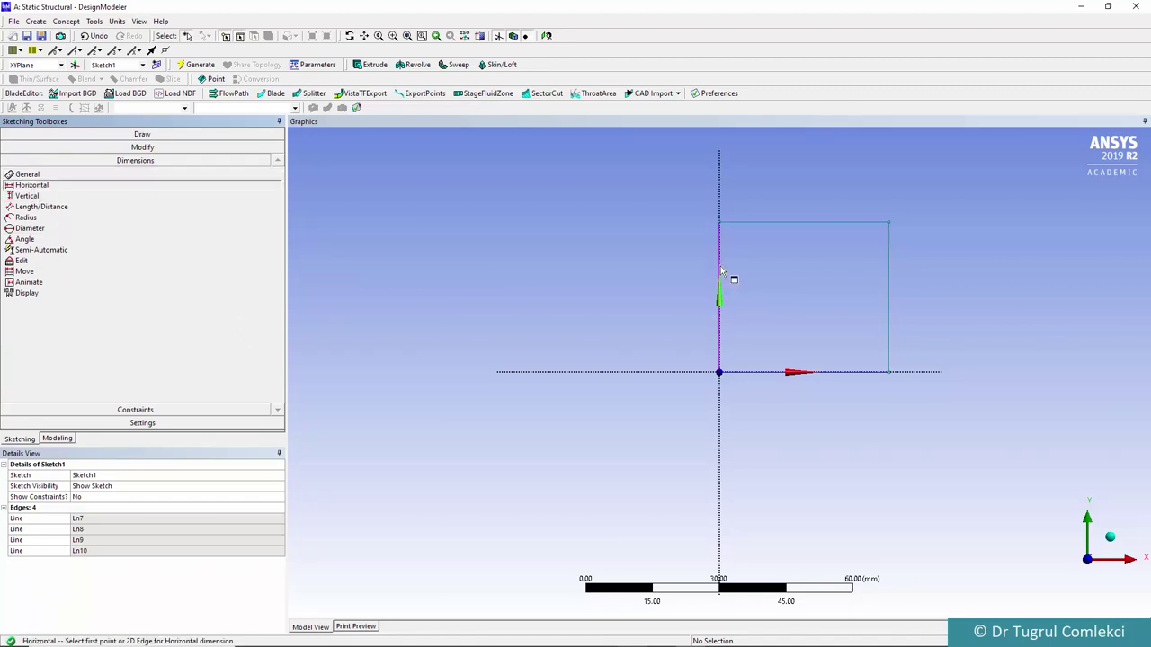
pyautogui.click(721, 270)
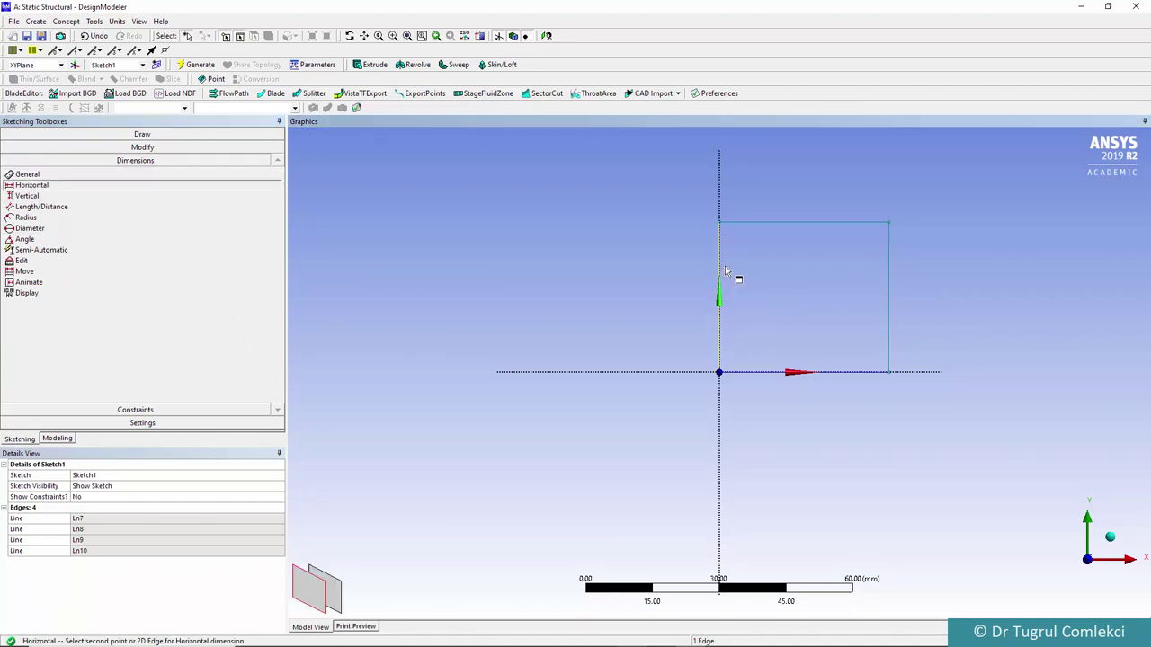
pyautogui.click(887, 278)
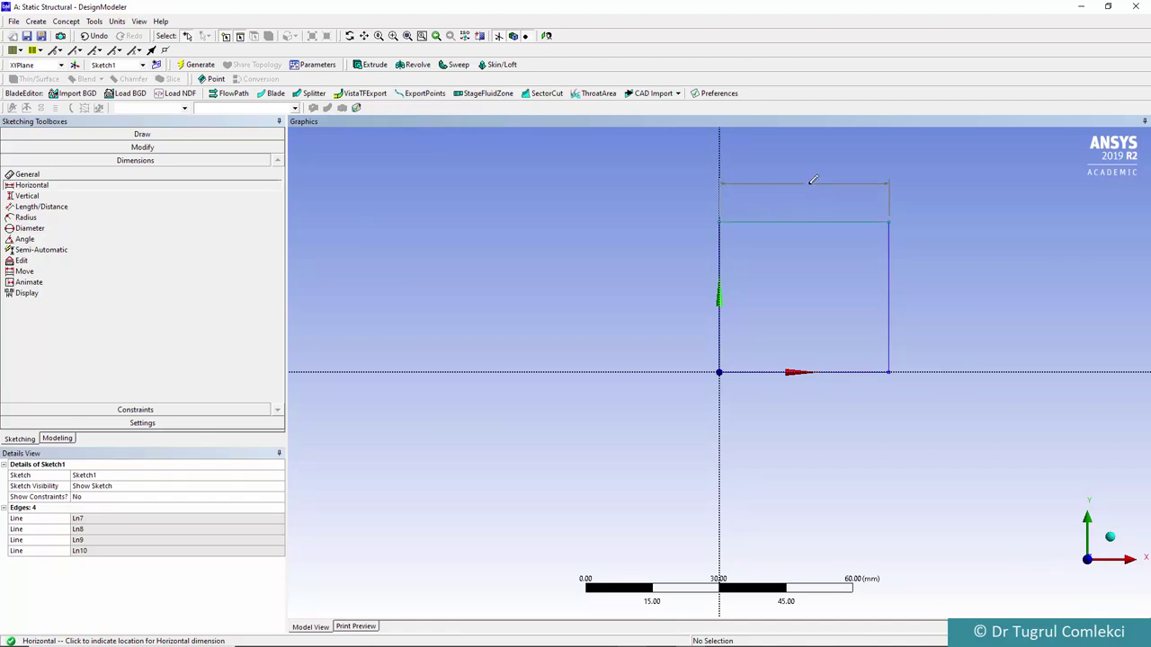
pyautogui.click(813, 182)
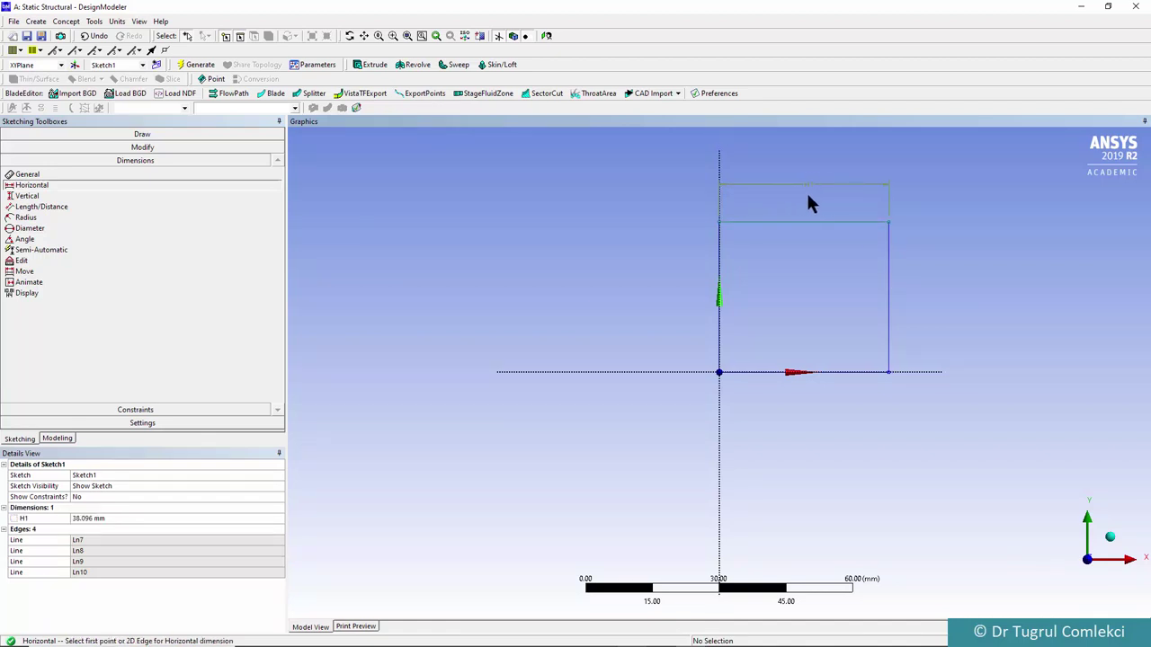
pyautogui.click(36, 196)
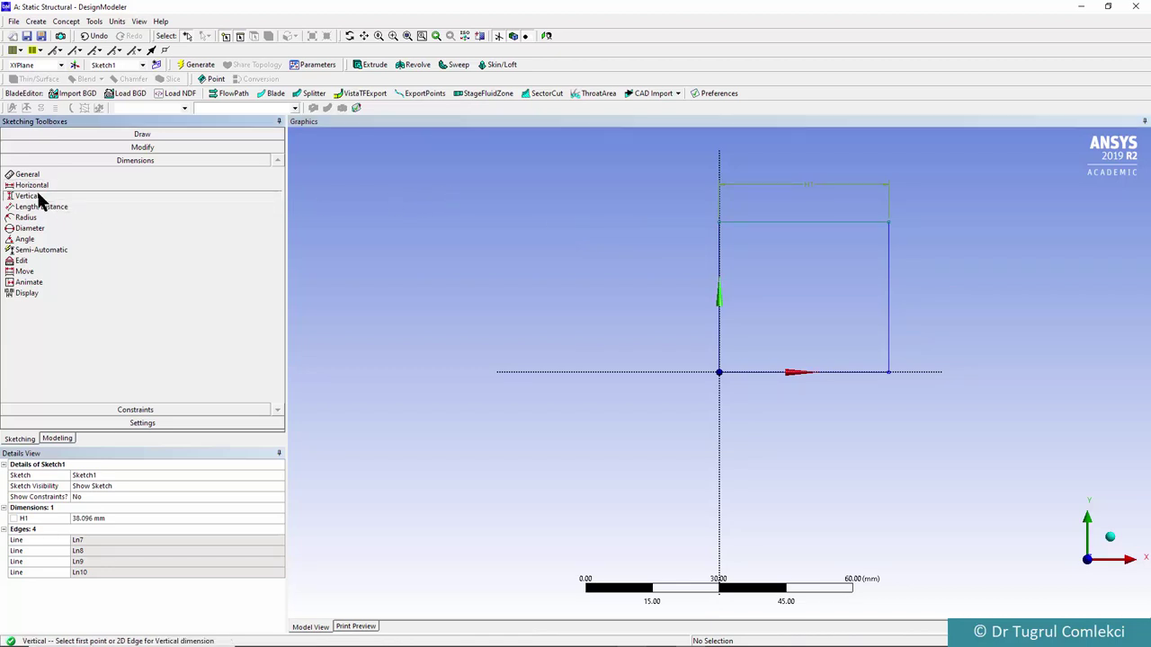
pyautogui.click(782, 223)
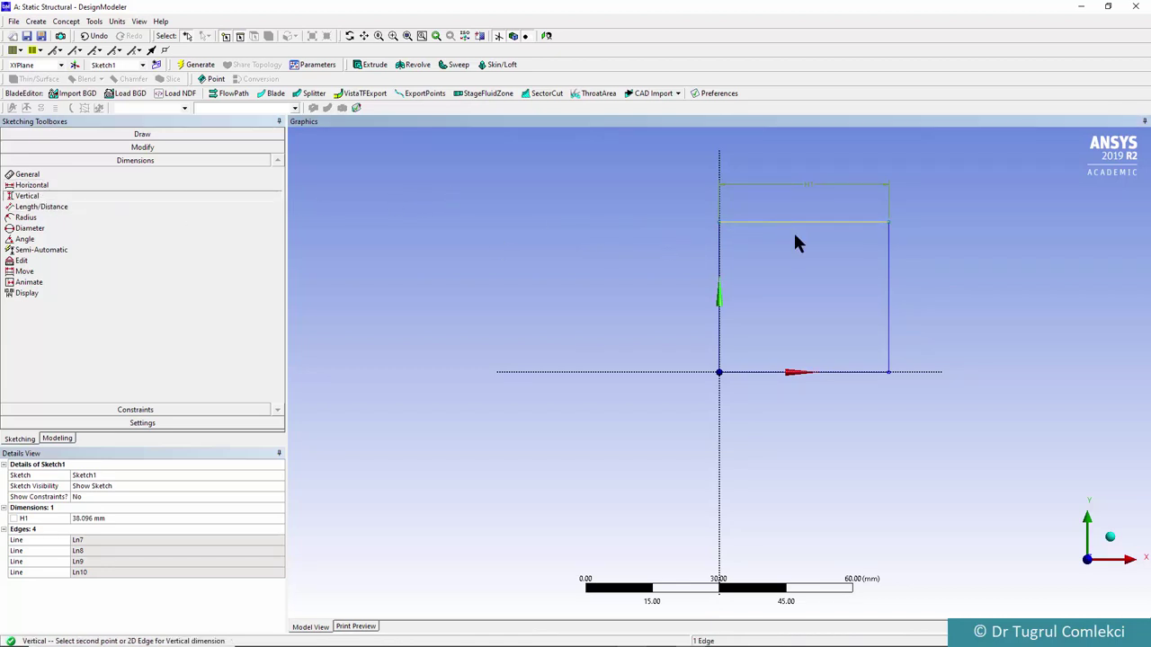
pyautogui.click(845, 374)
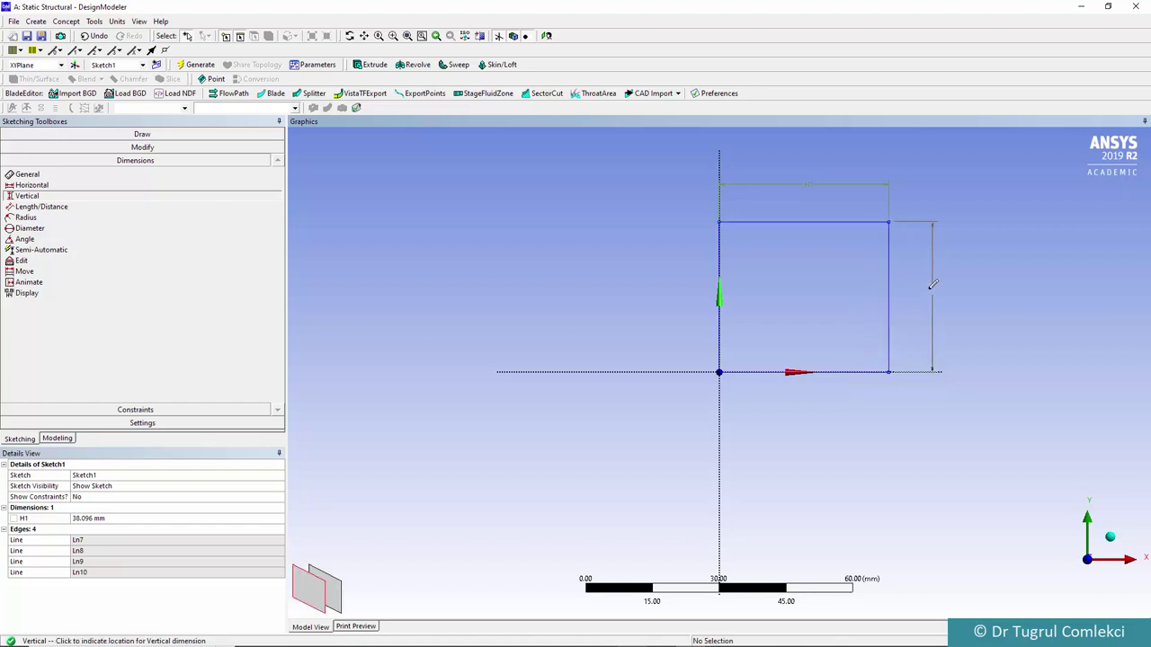
pyautogui.click(923, 298)
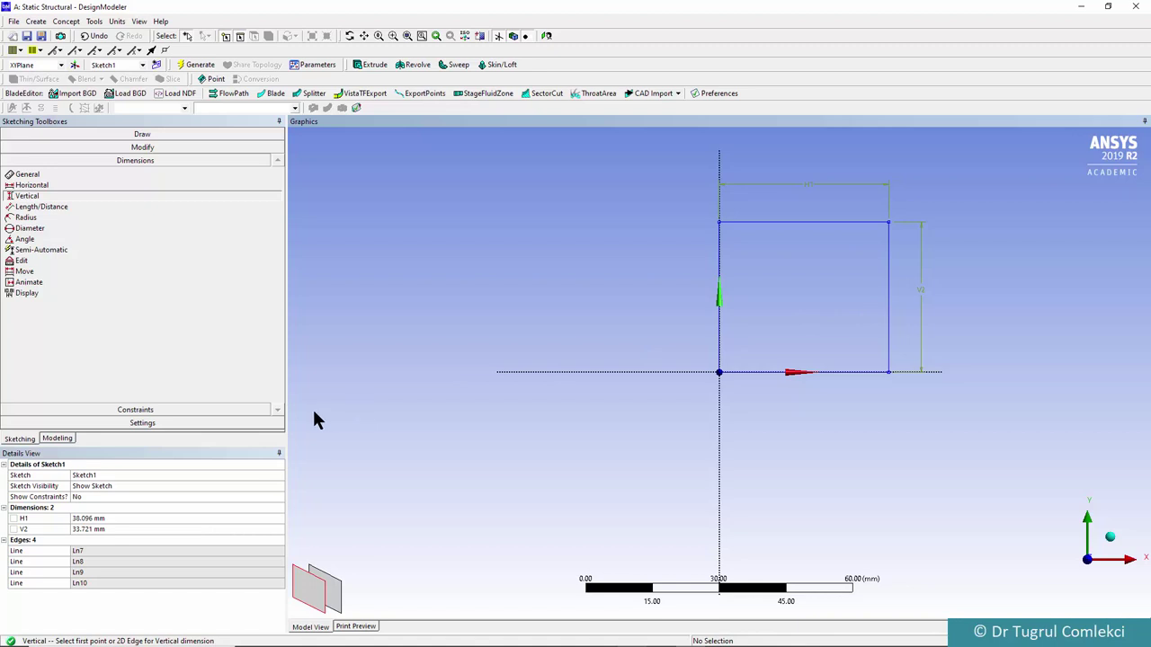
# Step: Set V2 and H1 to 1000 mm, fit the square in view, and return to Modeling
pyautogui.click(87, 528)
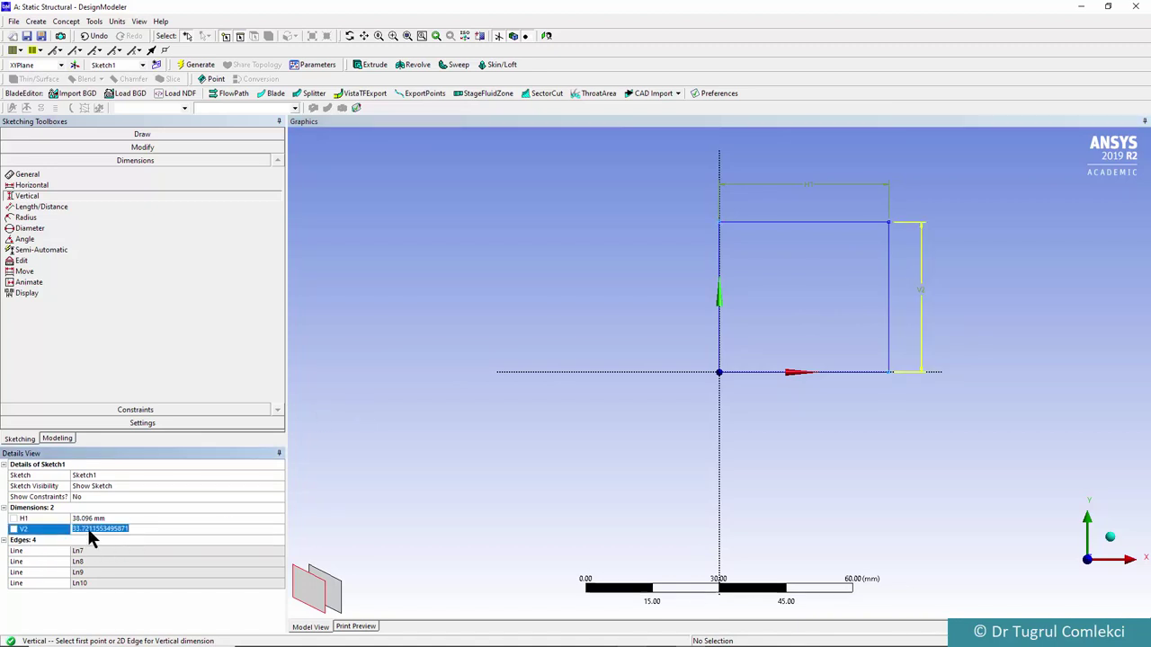
pyautogui.write('1000')
pyautogui.press('Return')
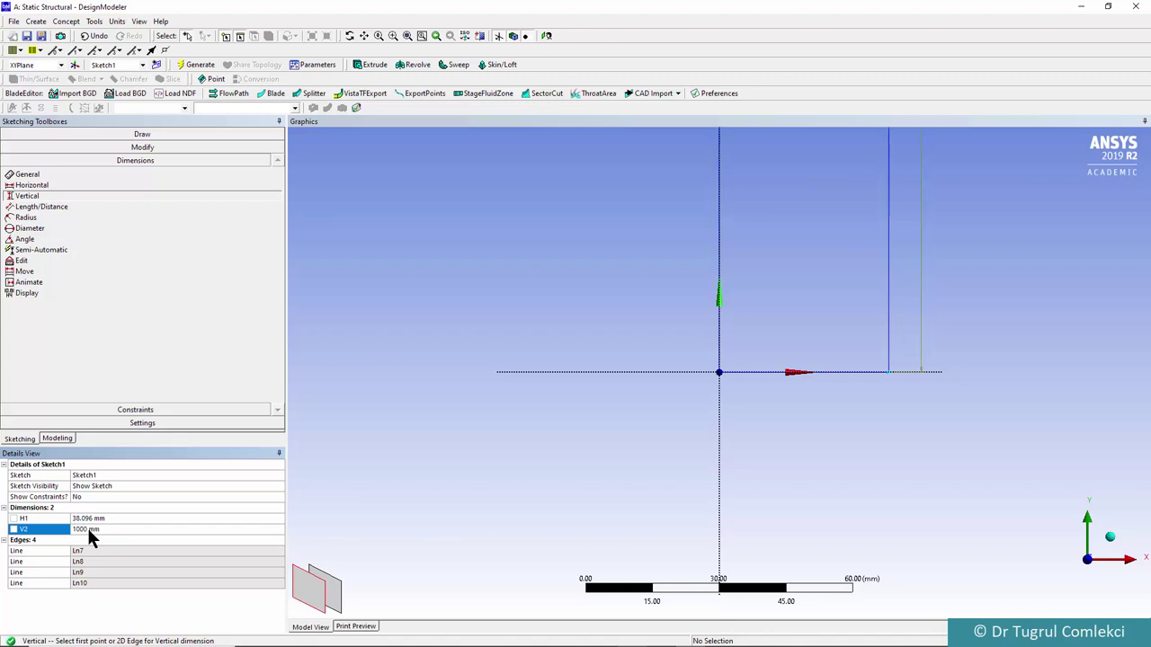
pyautogui.click(87, 527)
pyautogui.click(87, 518)
pyautogui.doubleClick(86, 518)
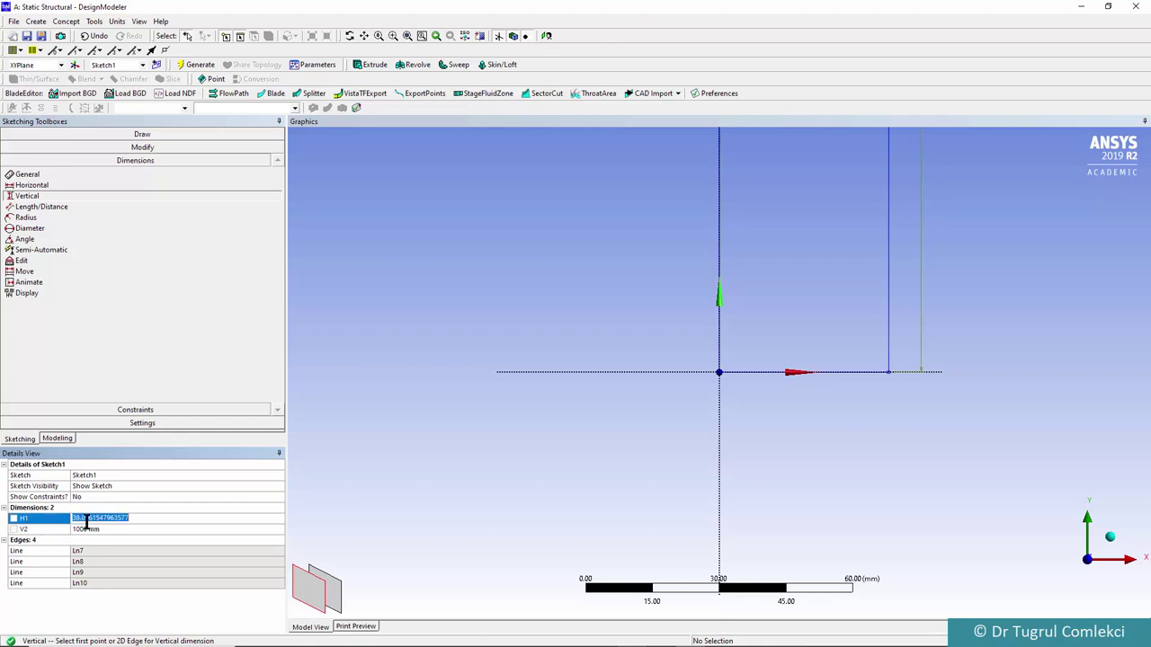
pyautogui.write('1000')
pyautogui.press('Return')
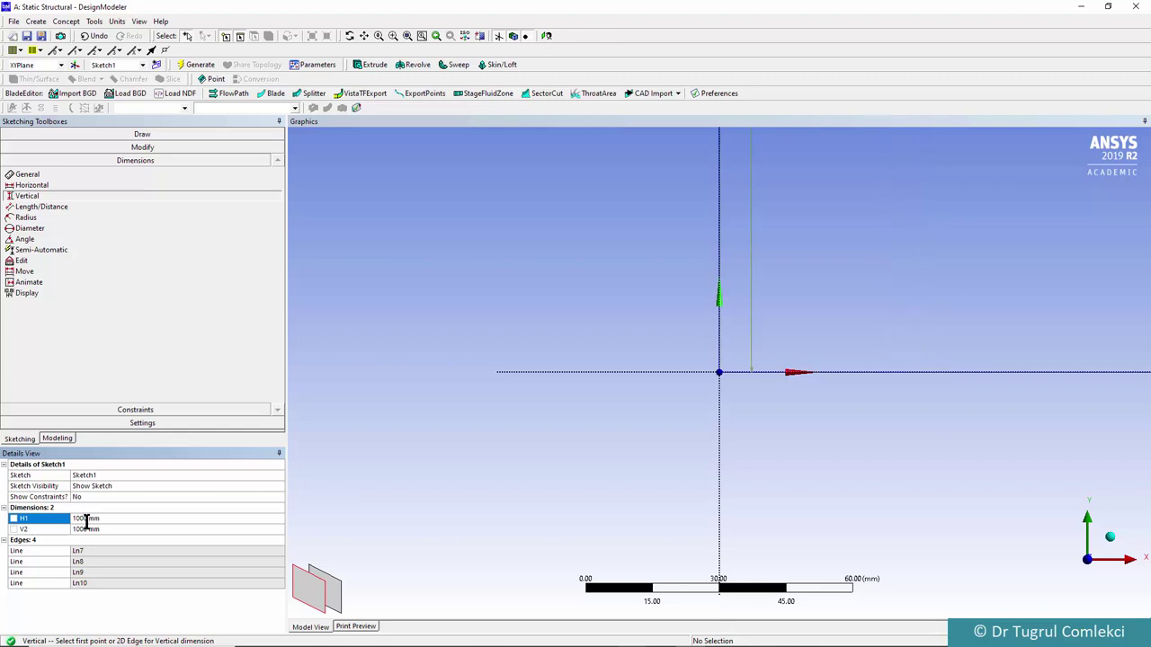
pyautogui.click(545, 37)
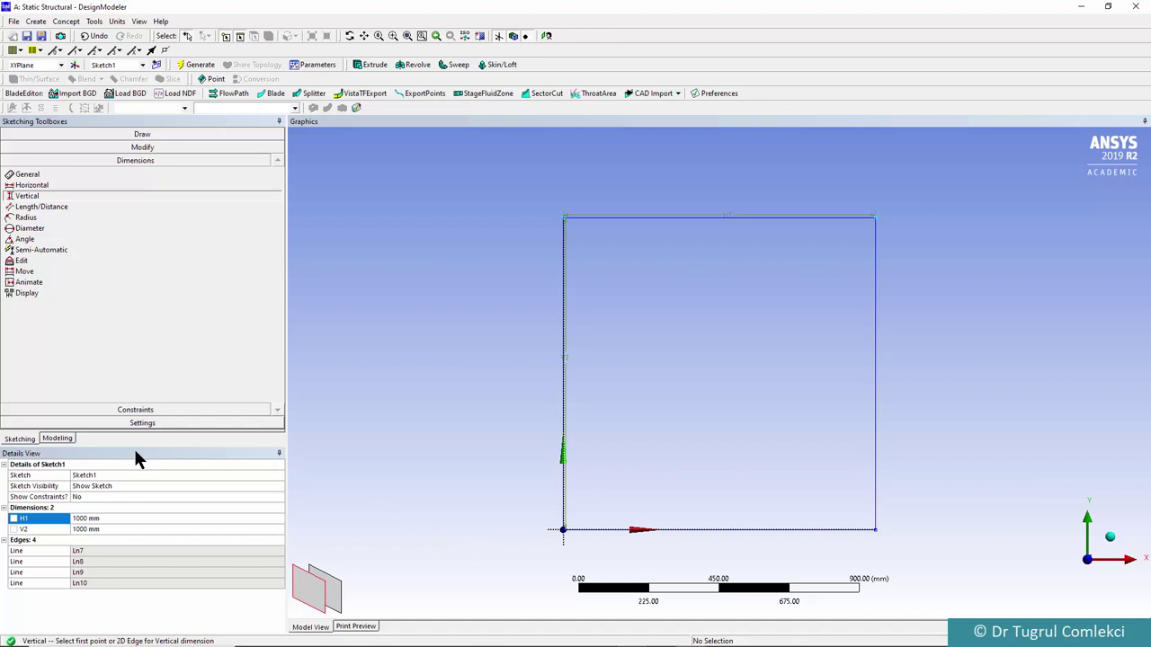
pyautogui.click(59, 437)
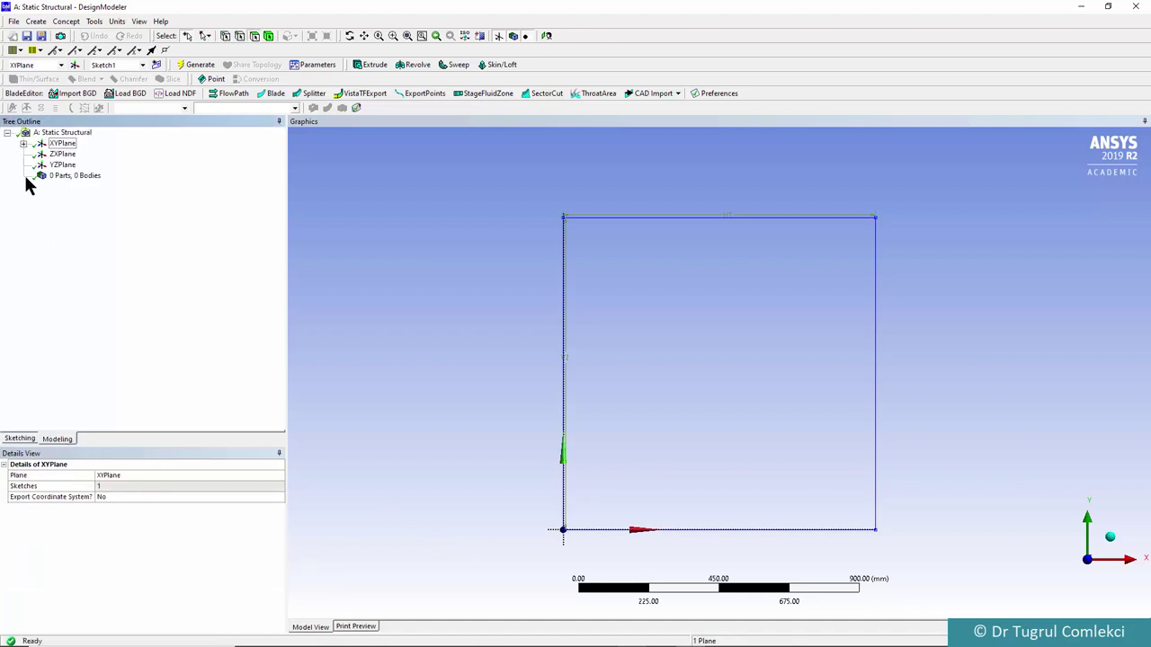
# Step: Generate a 6 mm thick Surfaces From Sketches body from Sketch1 and orbit to view it
pyautogui.click(23, 144)
pyautogui.click(88, 158)
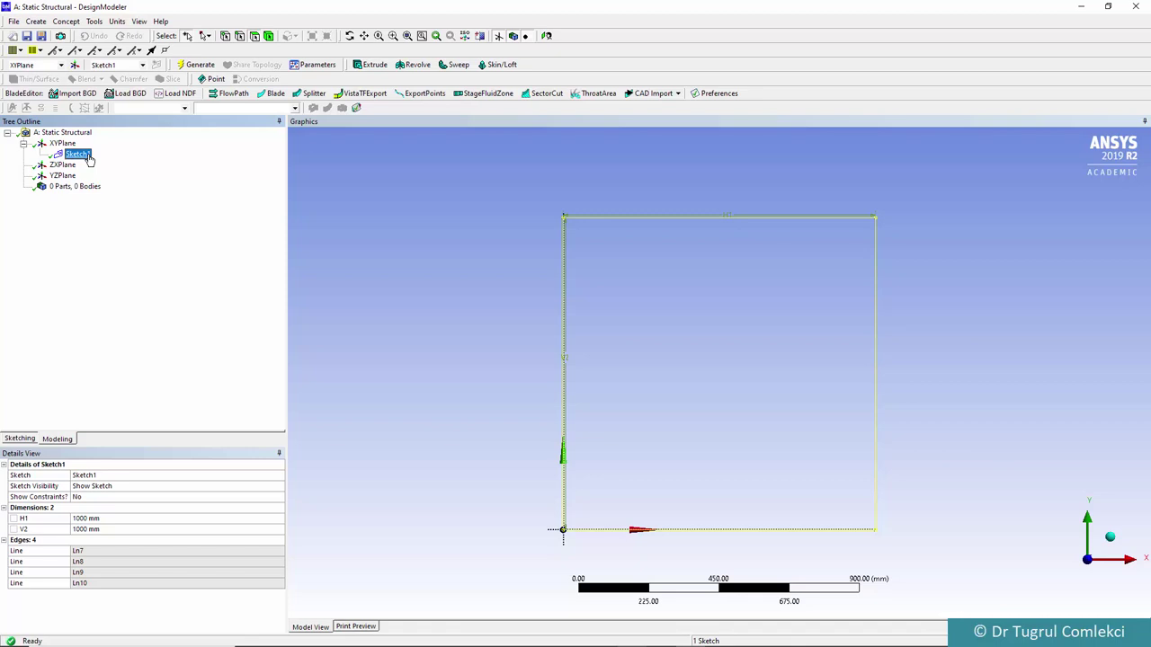
pyautogui.click(68, 23)
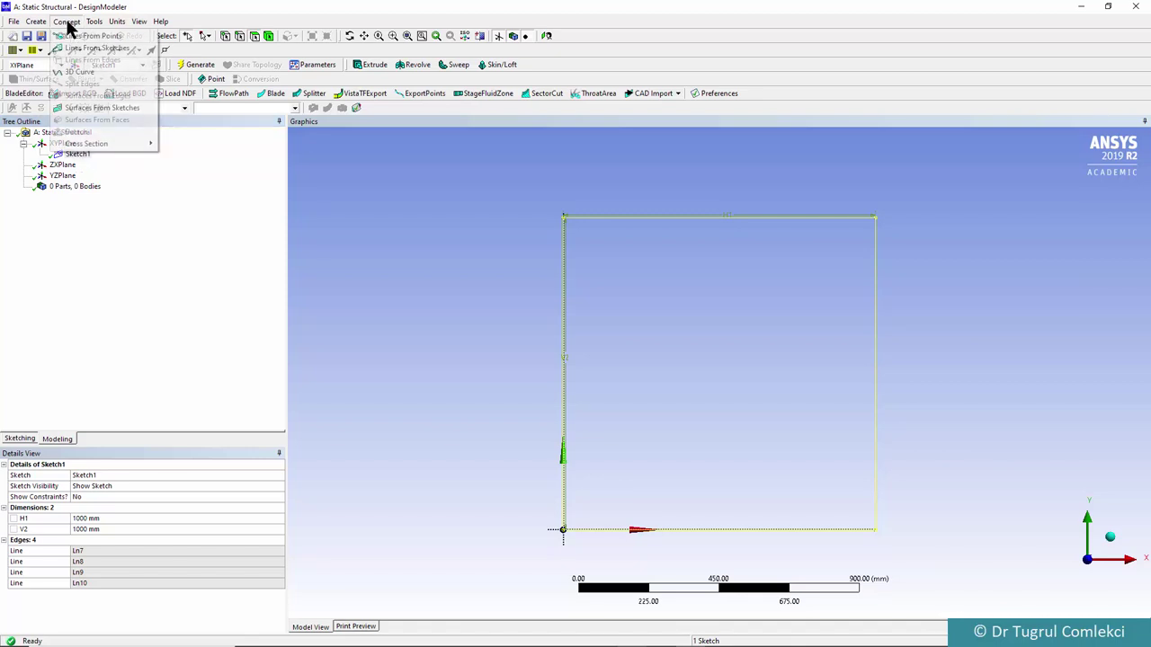
pyautogui.click(95, 108)
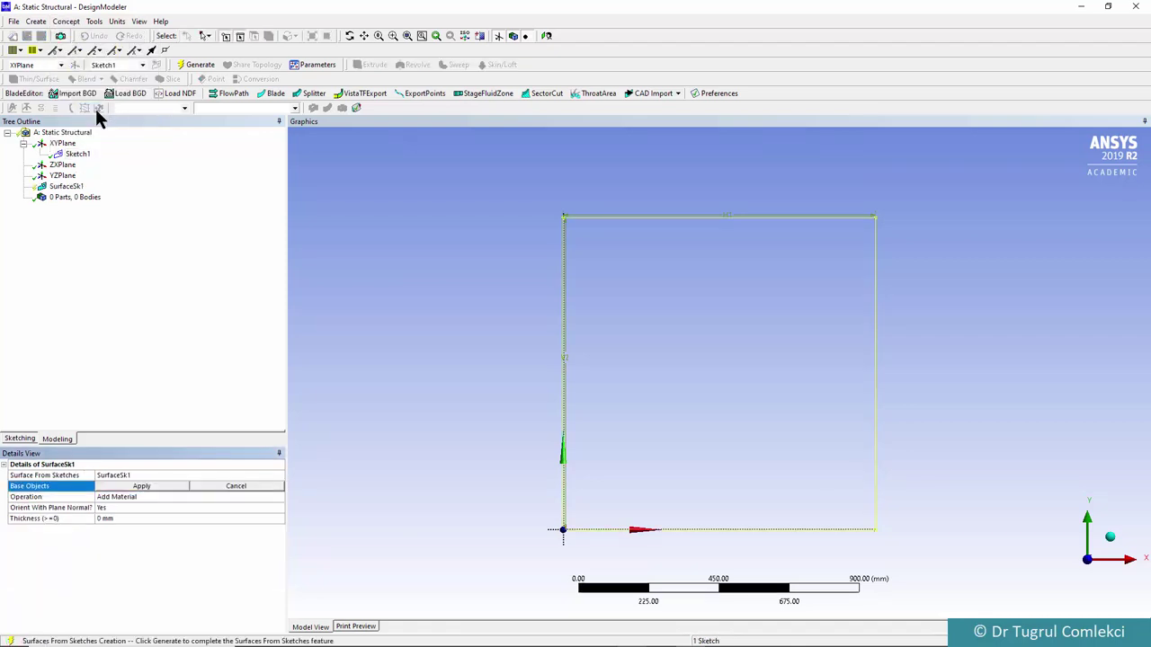
pyautogui.click(149, 485)
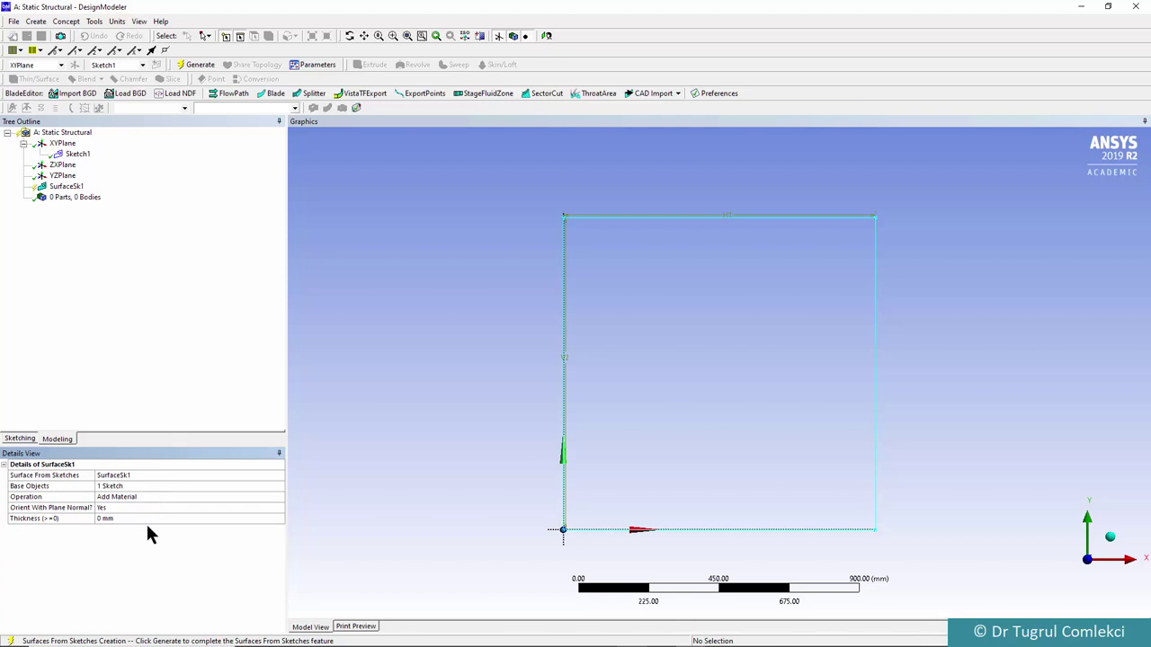
pyautogui.click(128, 519)
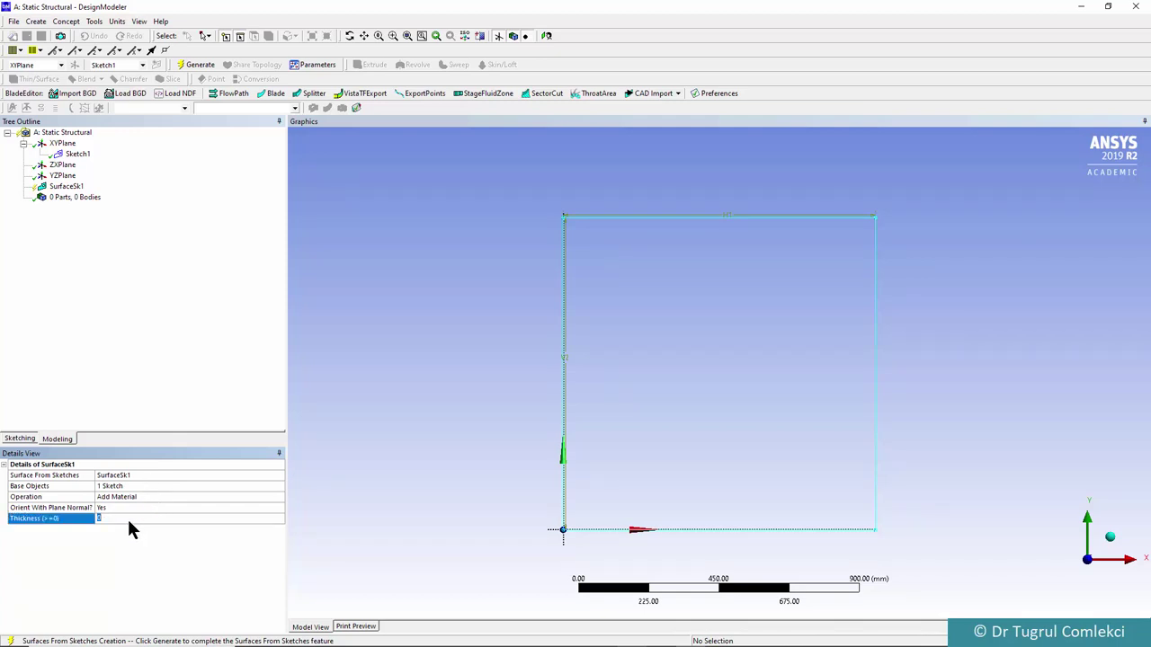
pyautogui.press('Return')
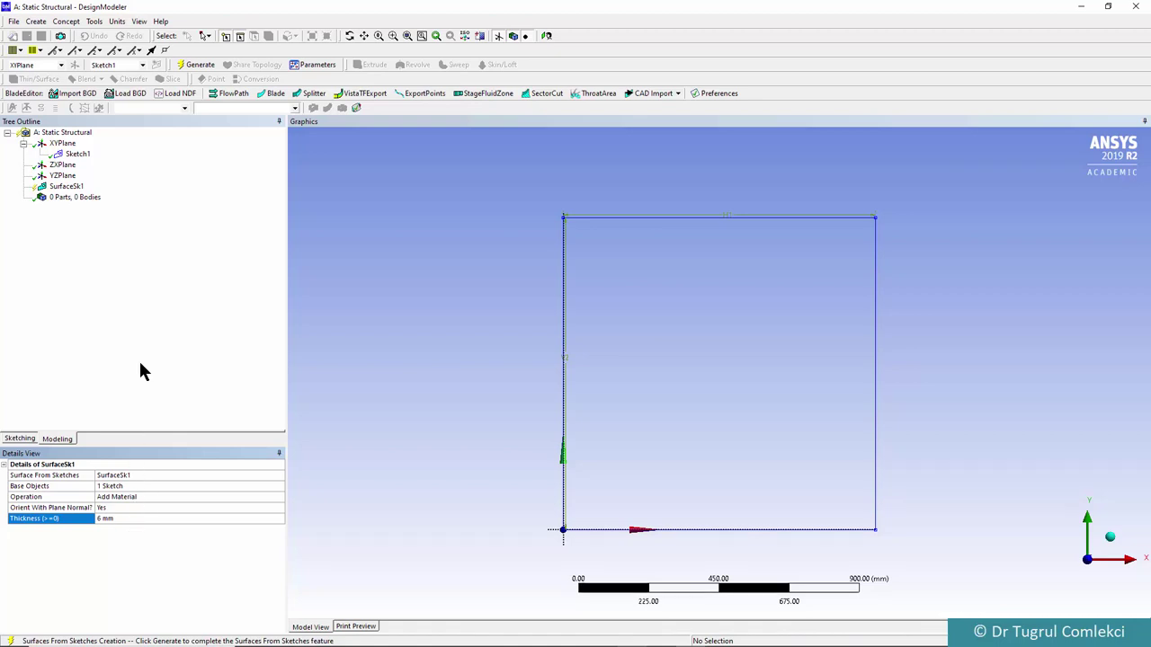
pyautogui.click(197, 65)
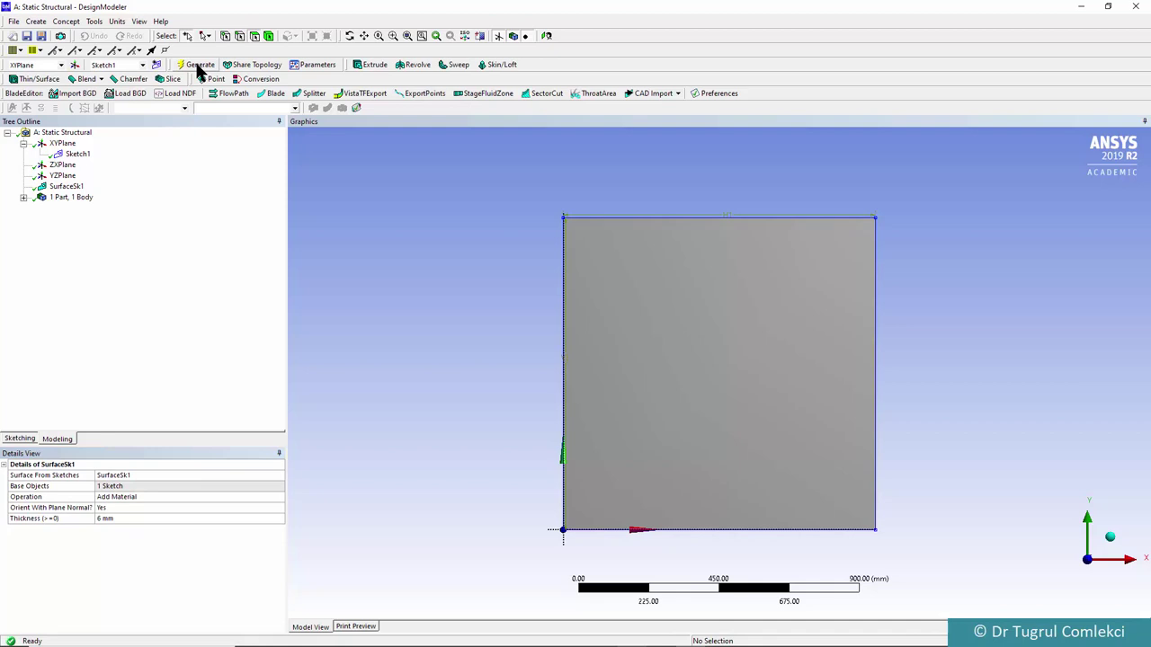
pyautogui.moveTo(727, 415); pyautogui.dragTo(631, 350, button='middle')
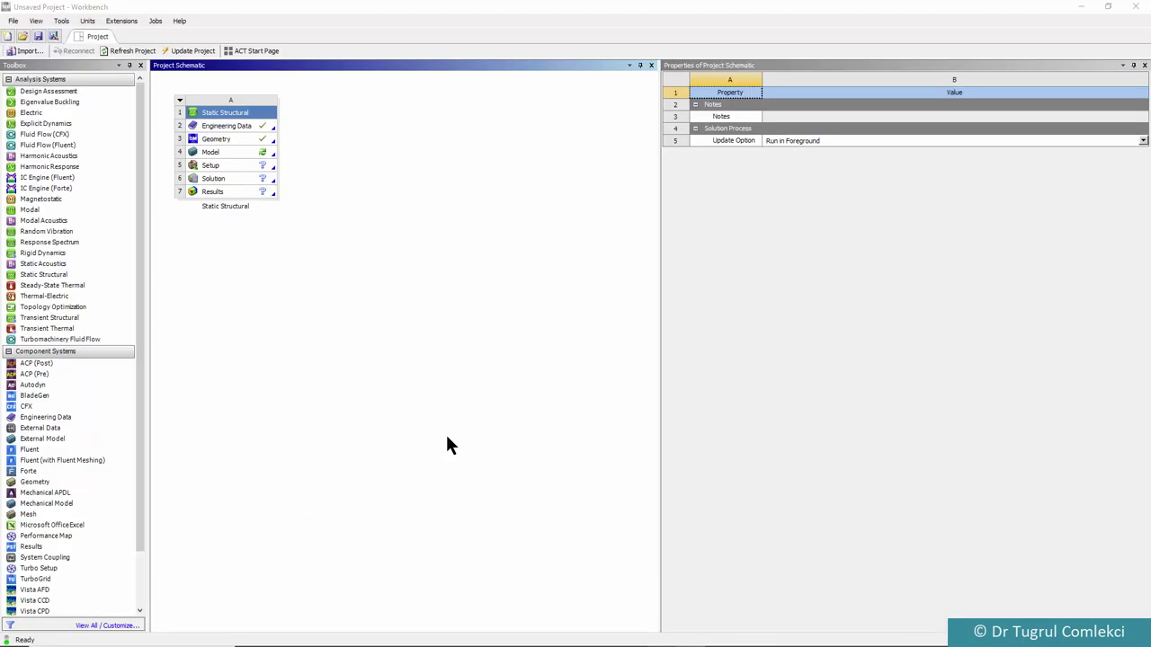
# Step: Edit the Static Structural Model cell to launch Mechanical
pyautogui.click(216, 154)
pyautogui.rightClick(215, 155)
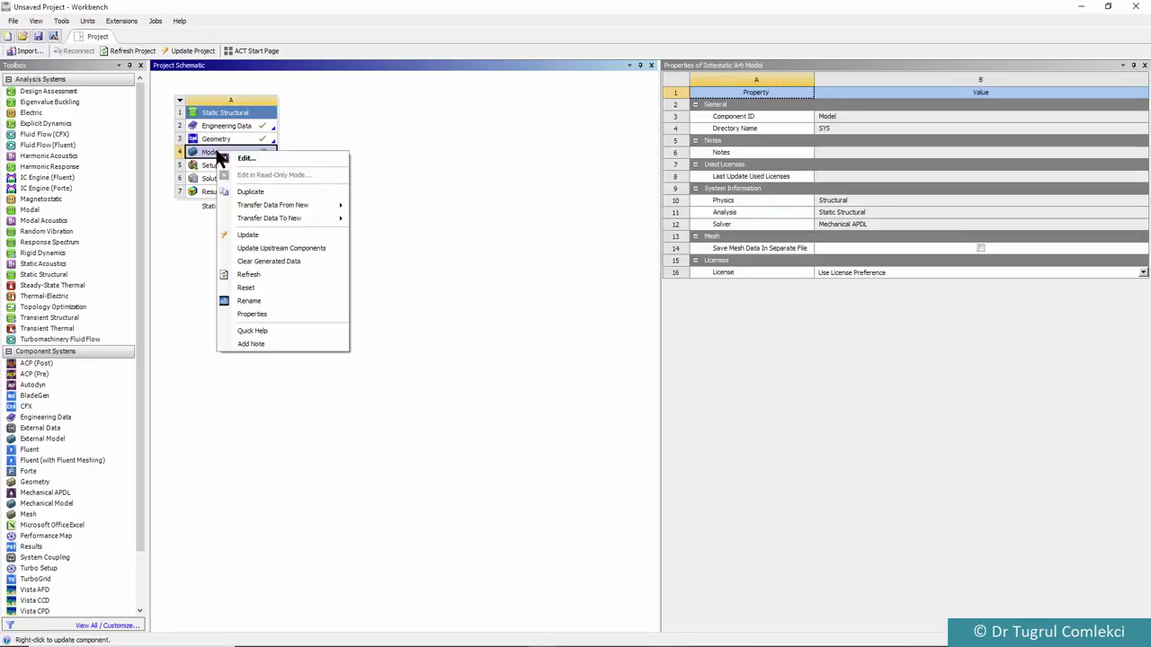
pyautogui.click(268, 159)
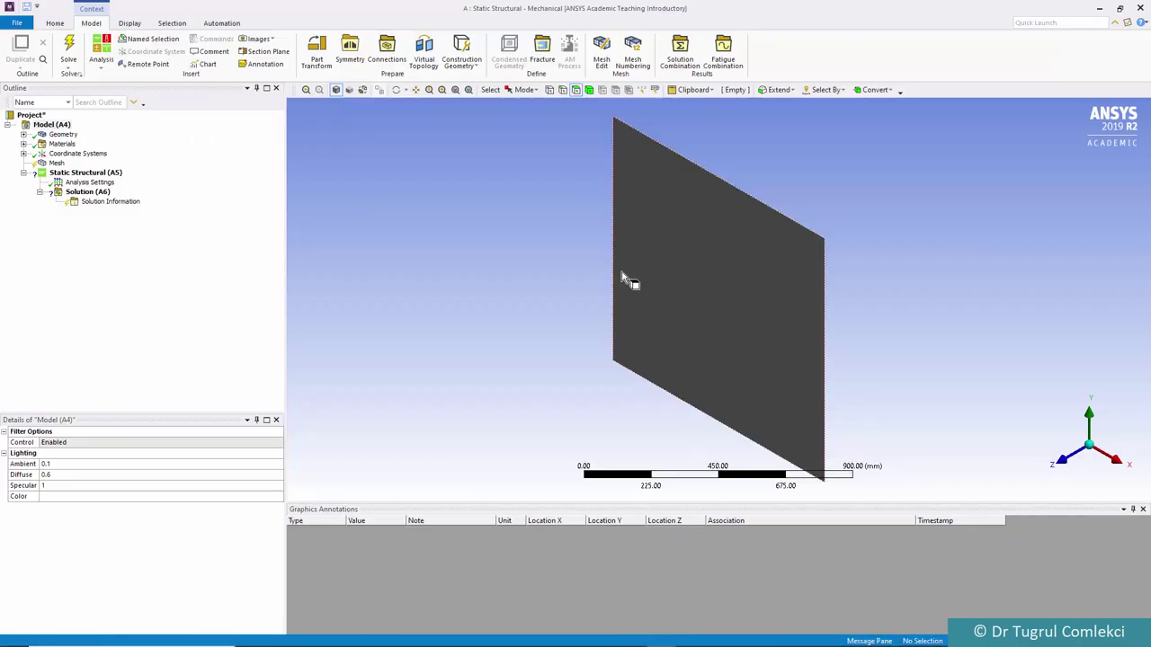
# Step: Orbit the plate to an oblique 3-D view
pyautogui.moveTo(611, 292); pyautogui.dragTo(665, 195, button='middle')
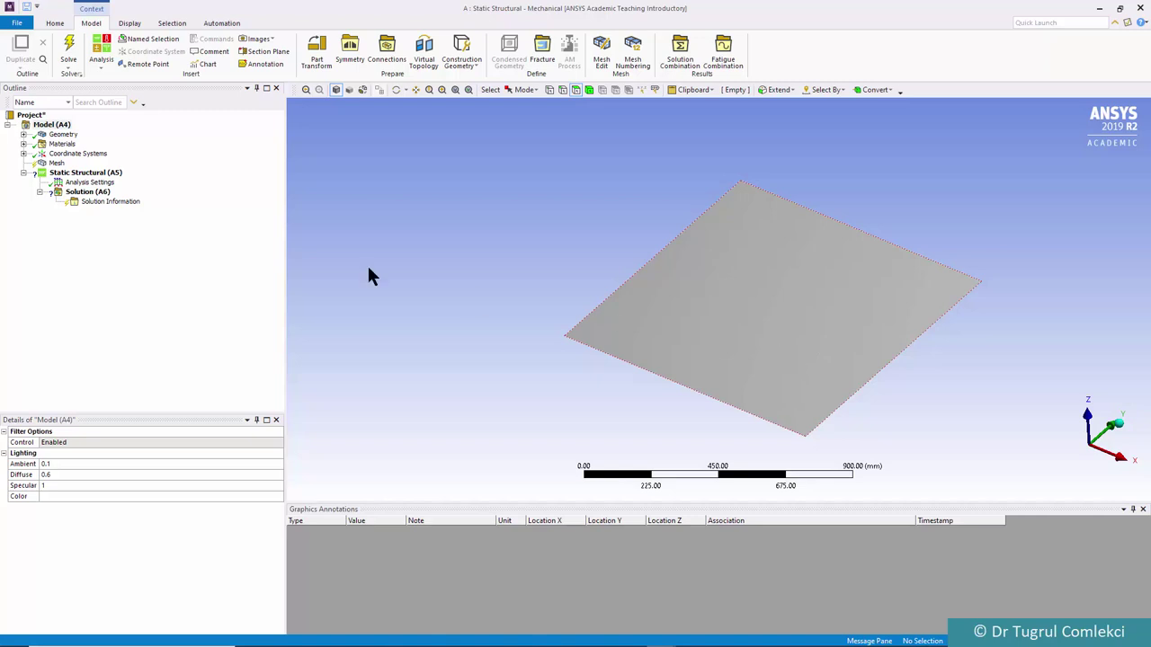
# Step: Apply a Face Sizing to the plate face with a 50 mm element size
pyautogui.click(52, 162)
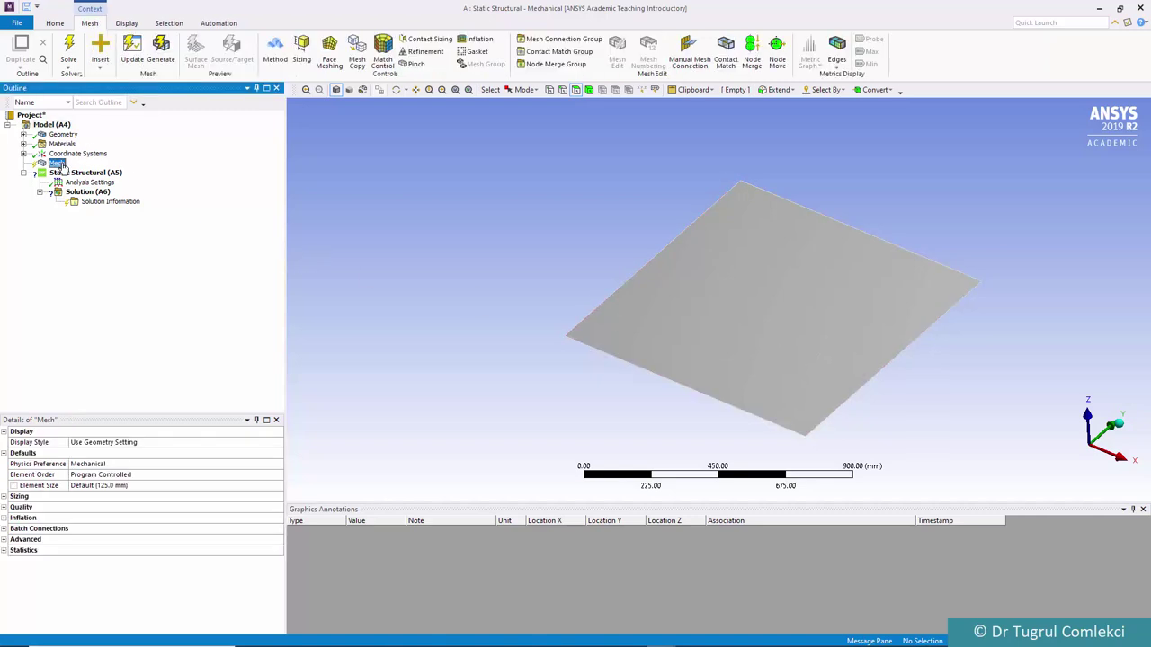
pyautogui.click(299, 56)
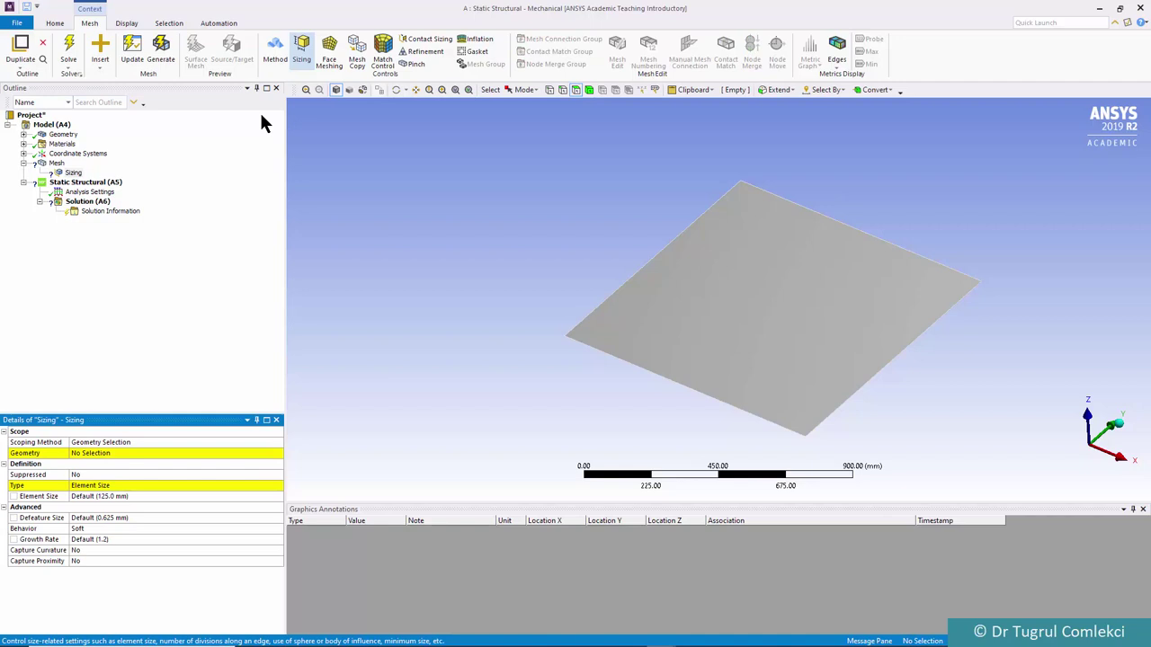
pyautogui.click(90, 453)
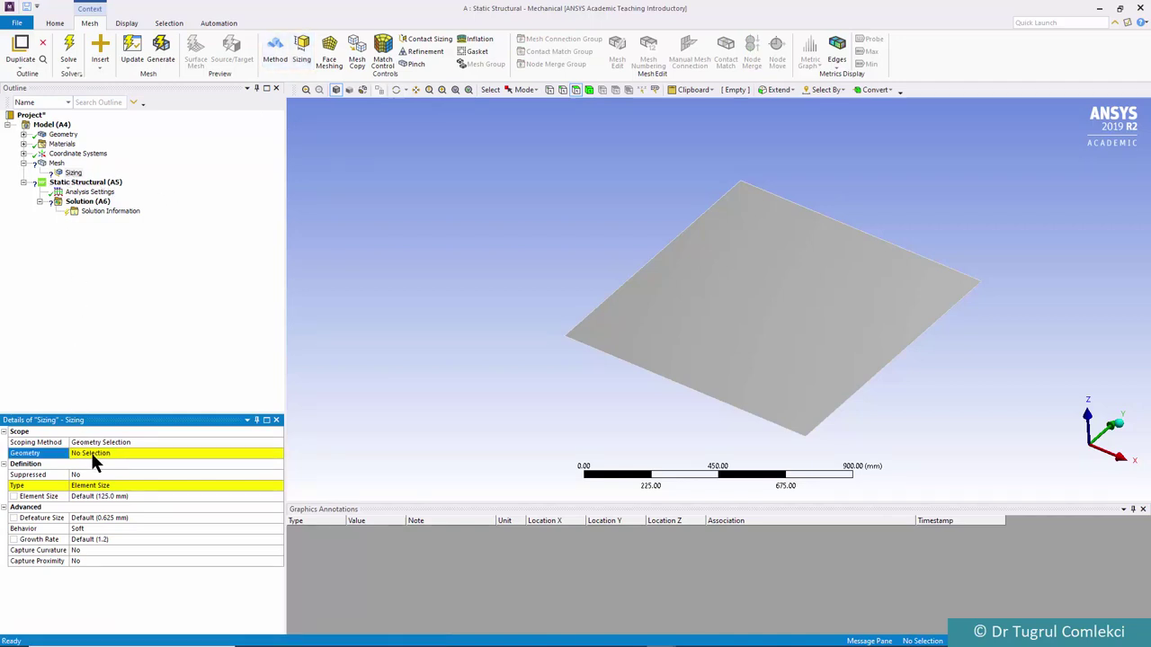
pyautogui.click(770, 318)
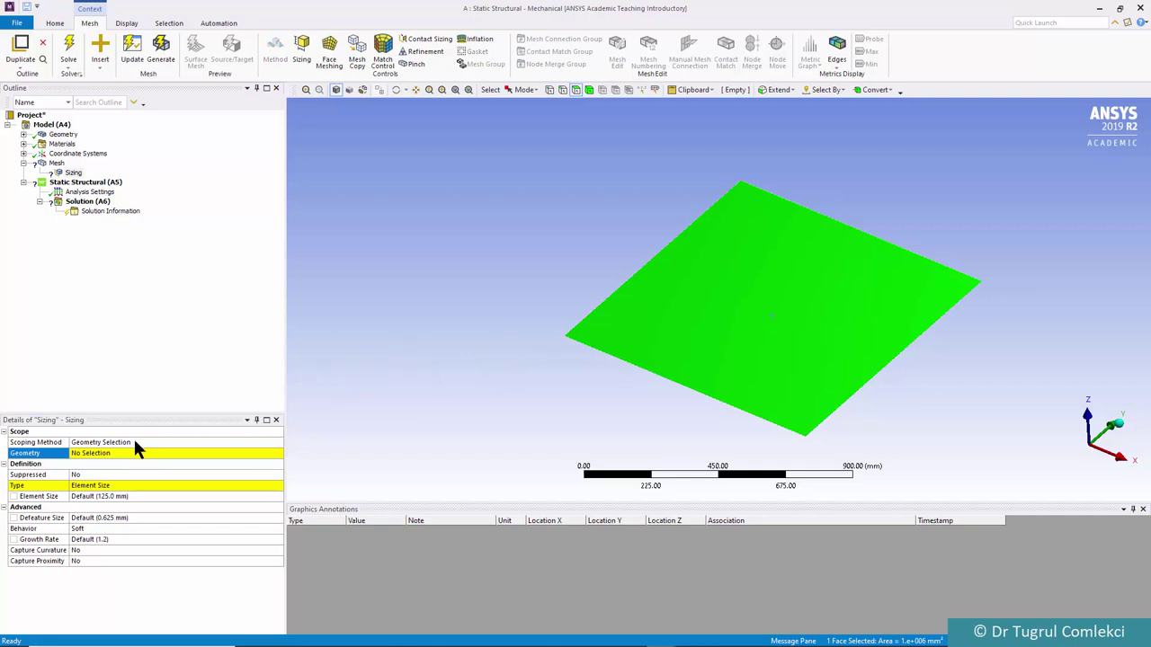
pyautogui.click(83, 449)
pyautogui.click(87, 452)
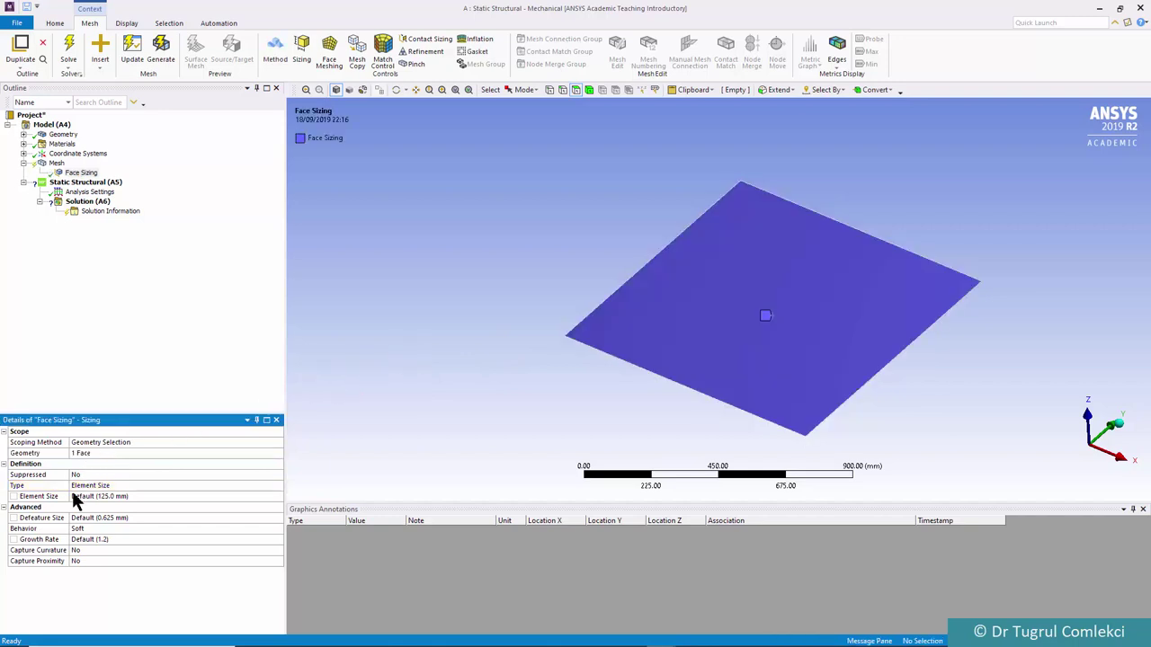
pyautogui.click(97, 497)
pyautogui.write('50')
pyautogui.press('Return')
pyautogui.click(57, 163)
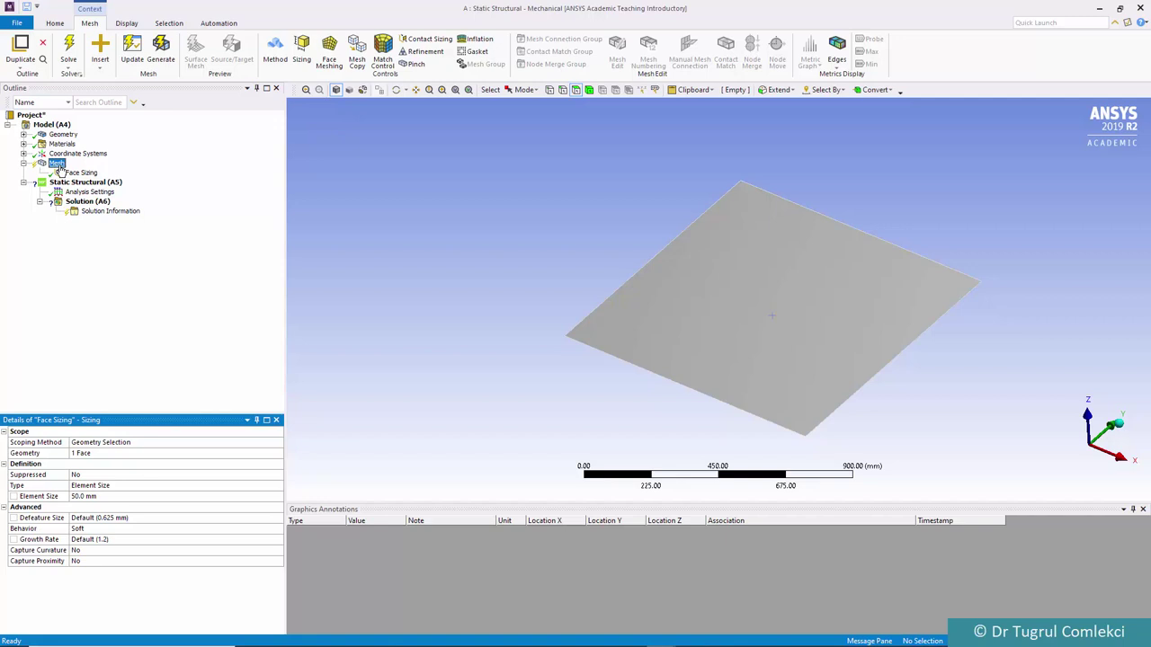
# Step: Generate the mesh, select Static Structural (A5), and orbit and zoom to inspect the grid
pyautogui.click(160, 47)
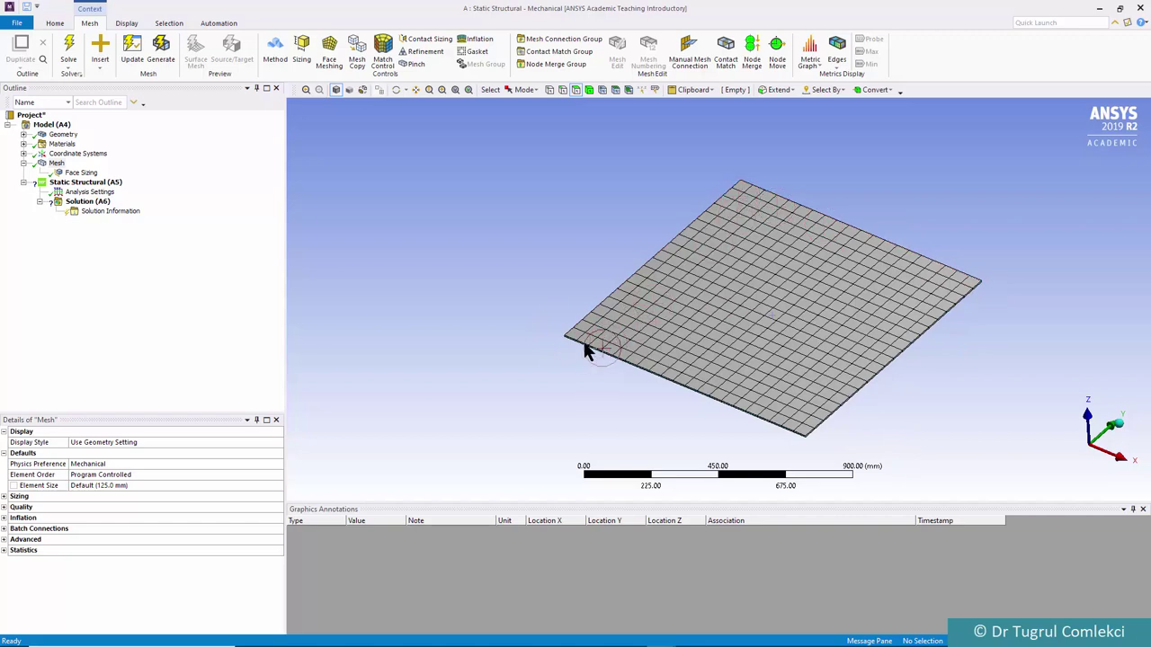
pyautogui.click(65, 183)
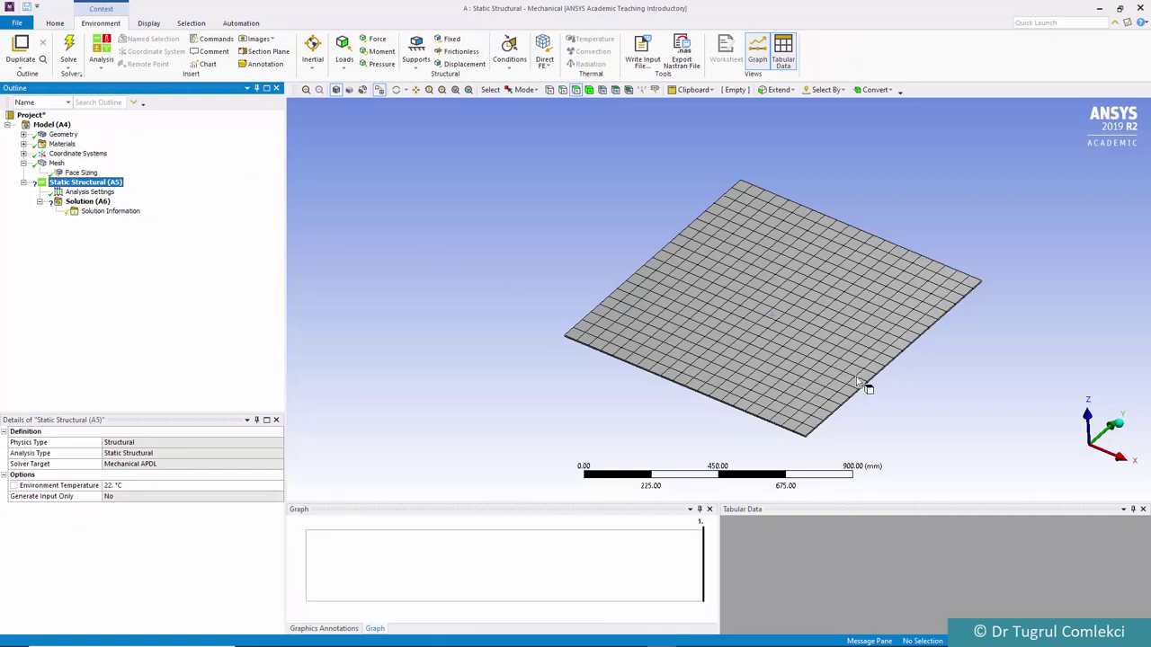
pyautogui.moveTo(894, 360); pyautogui.dragTo(857, 340, button='middle')
pyautogui.scroll(2, 803, 414)
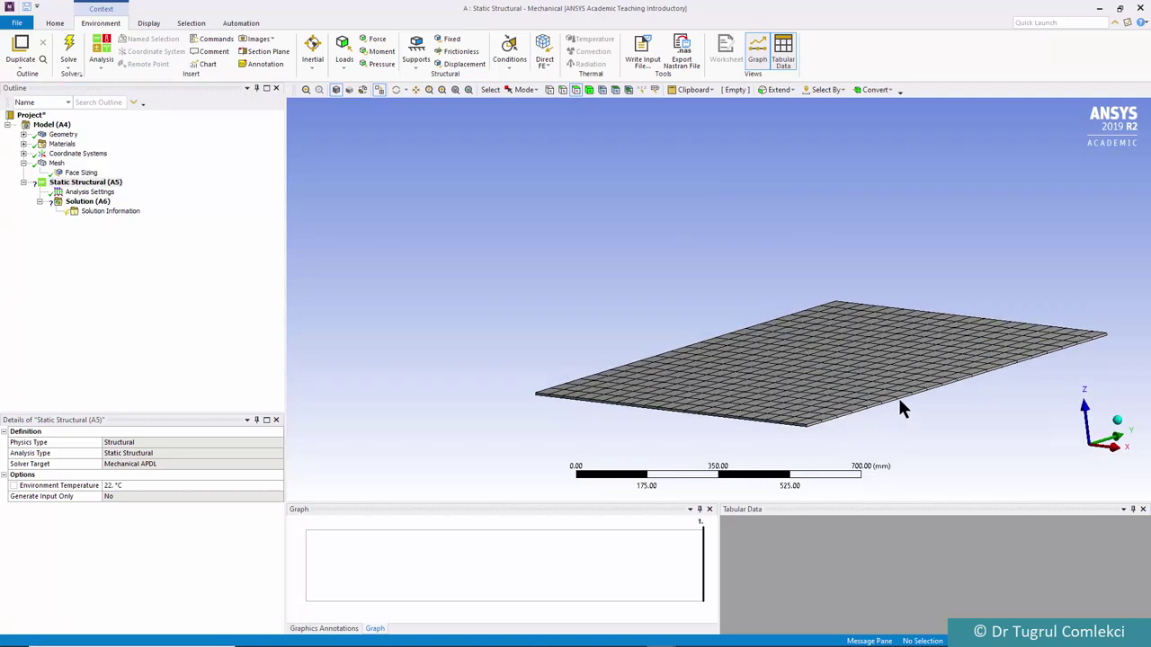
pyautogui.scroll(2, 903, 406)
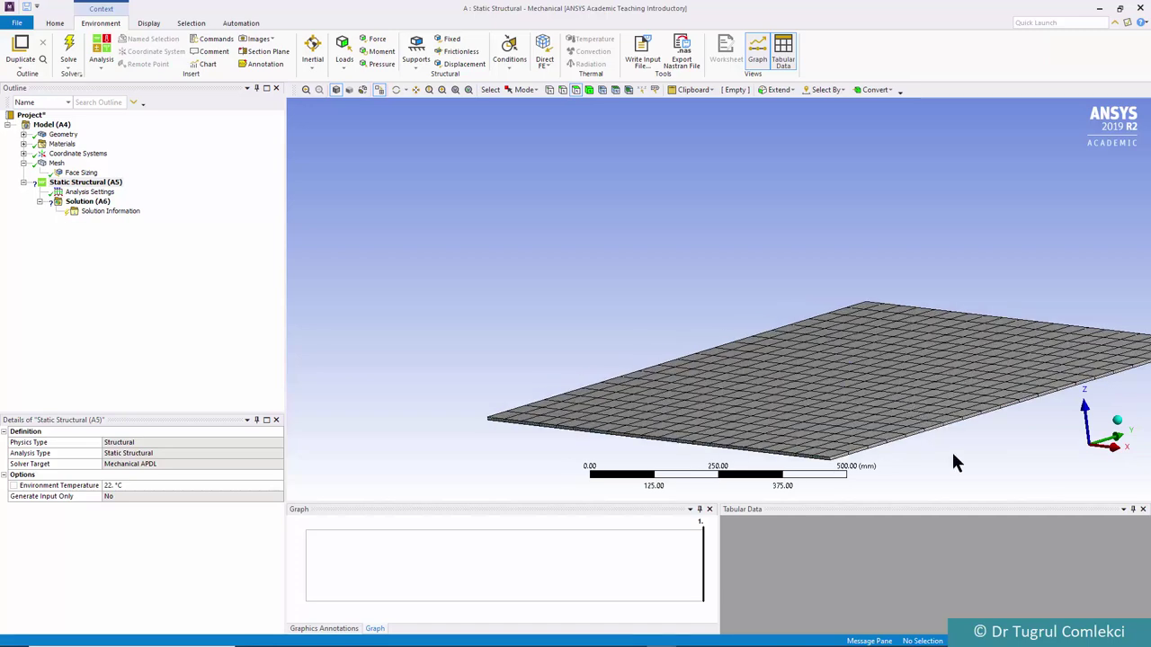
pyautogui.scroll(-2, 935, 448)
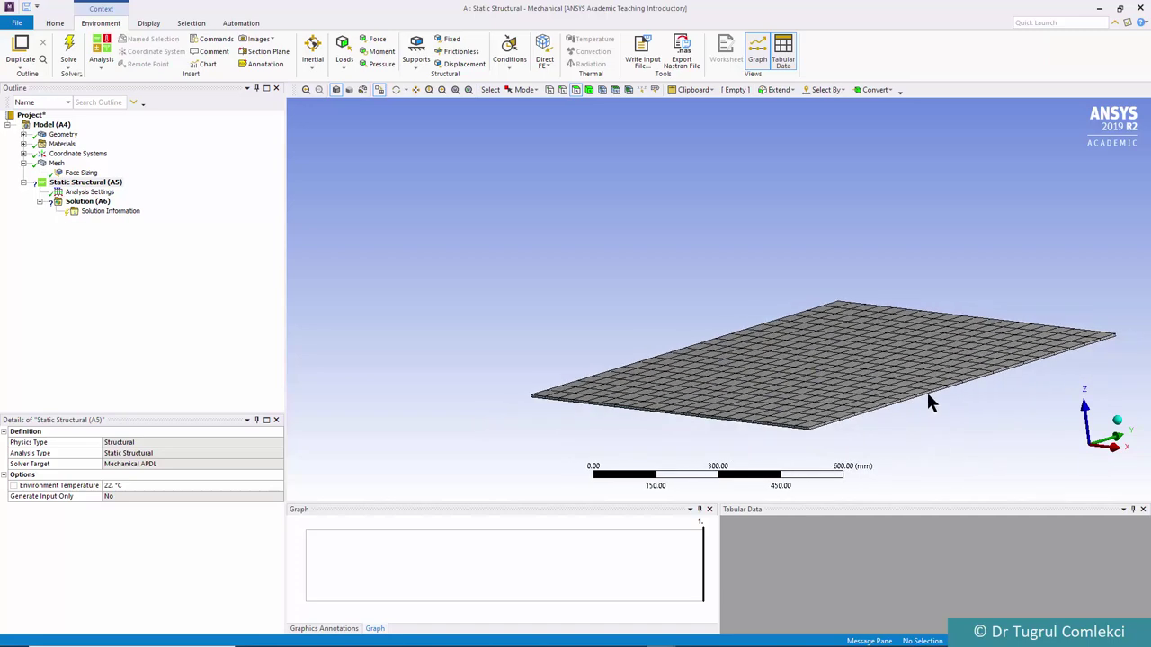
pyautogui.moveTo(937, 399); pyautogui.dragTo(958, 405, button='middle')
pyautogui.scroll(2, 955, 412)
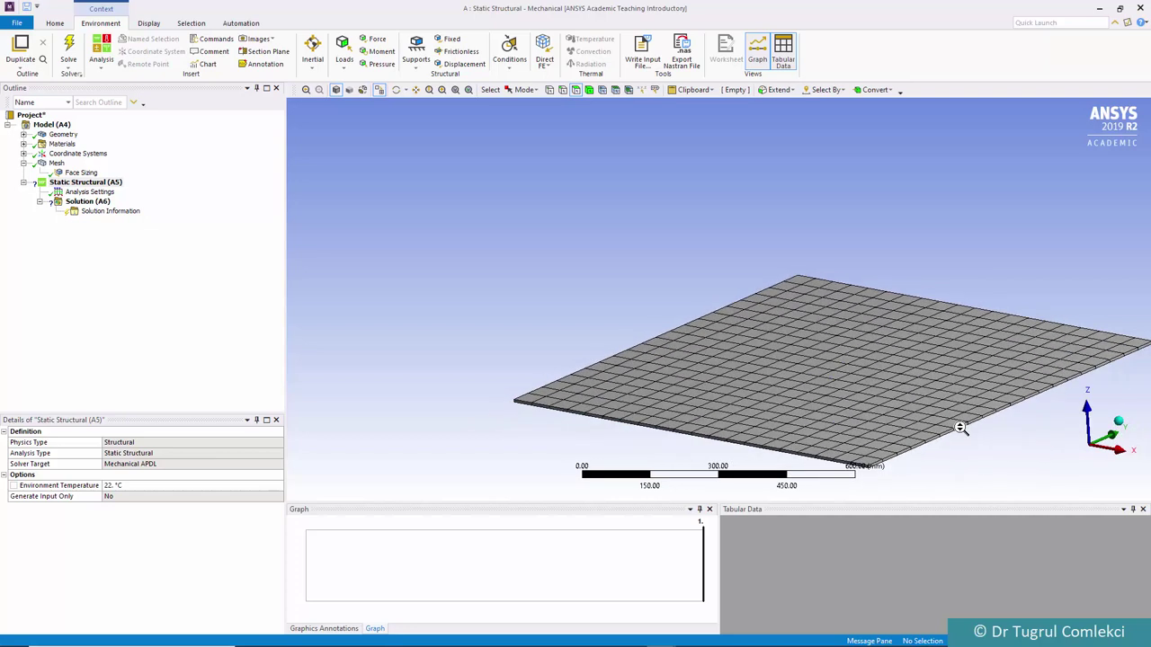
pyautogui.scroll(-2, 958, 423)
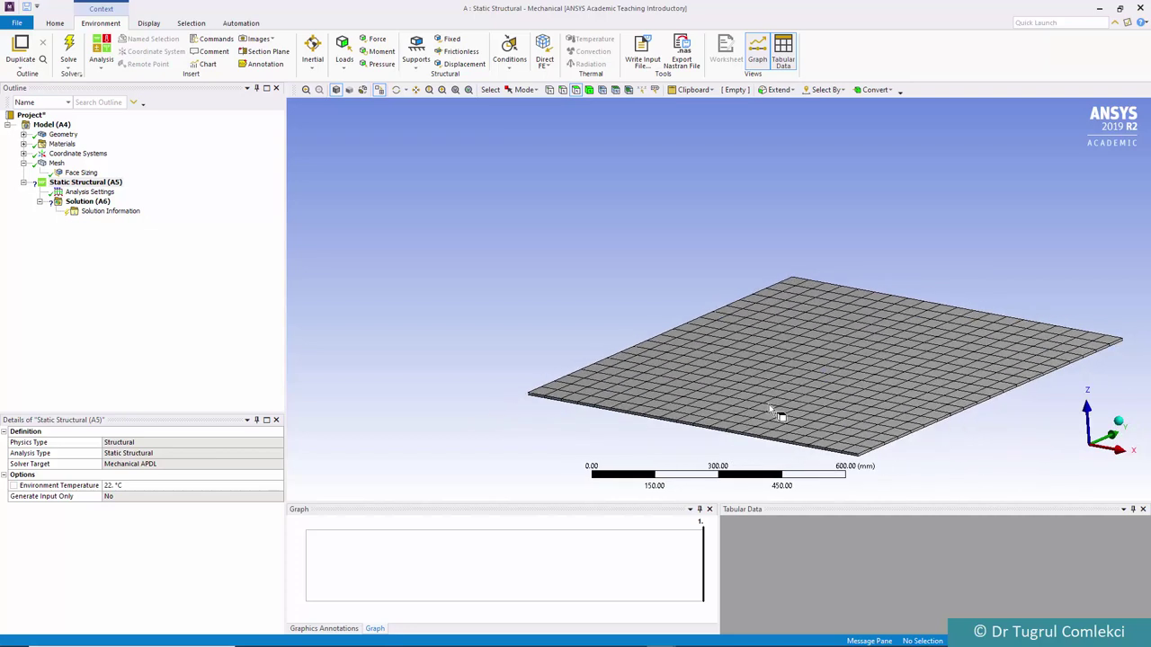
# Step: Add a Displacement support on all four plate edges with the Z component fixed at 0
pyautogui.click(81, 187)
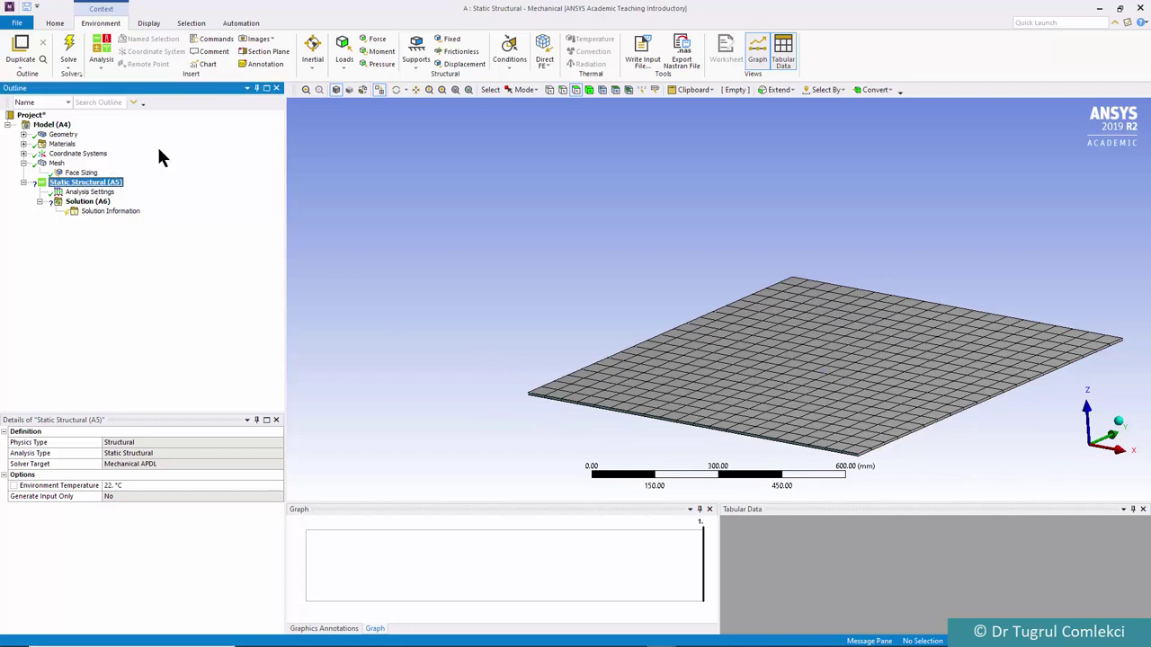
pyautogui.click(444, 63)
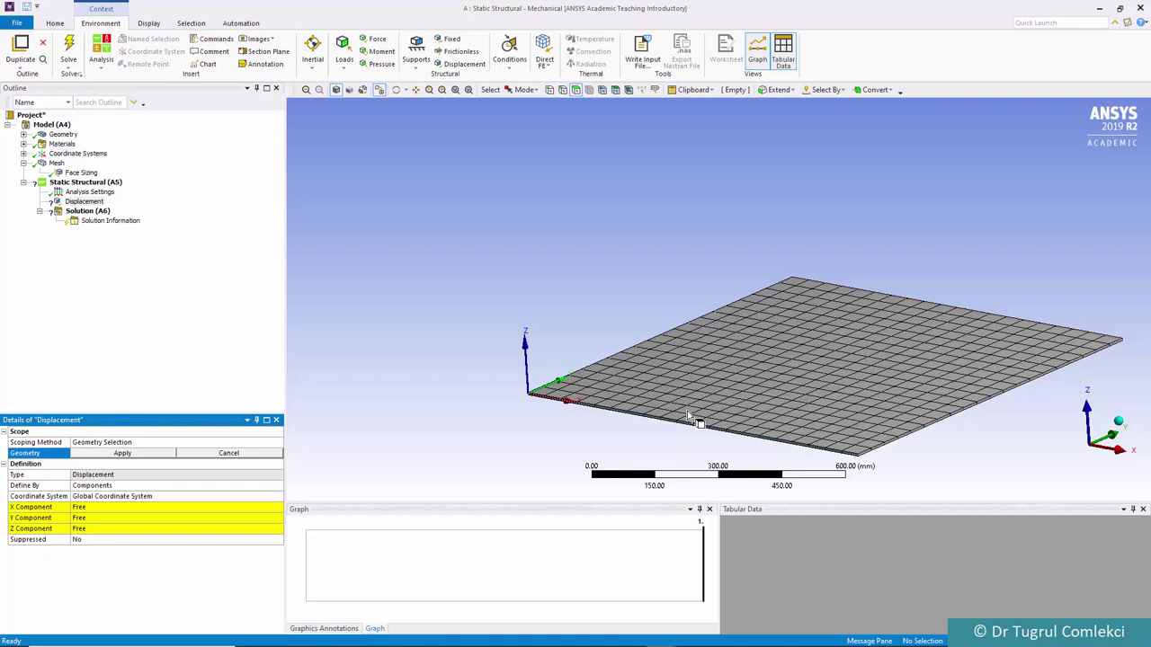
pyautogui.click(560, 90)
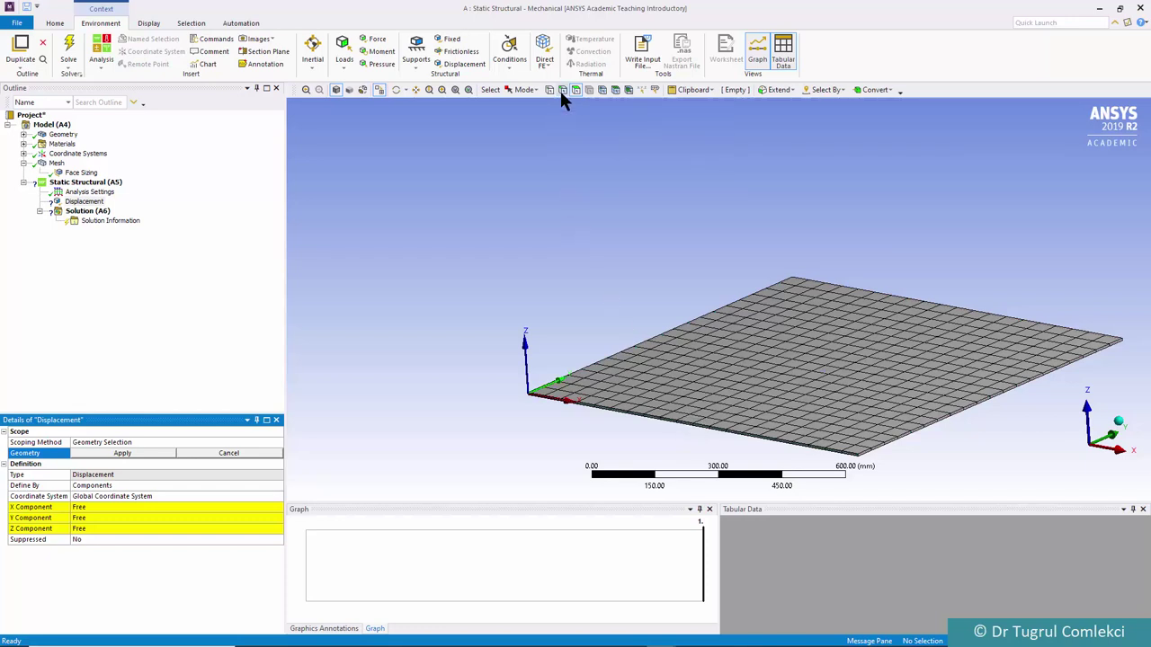
pyautogui.click(664, 417)
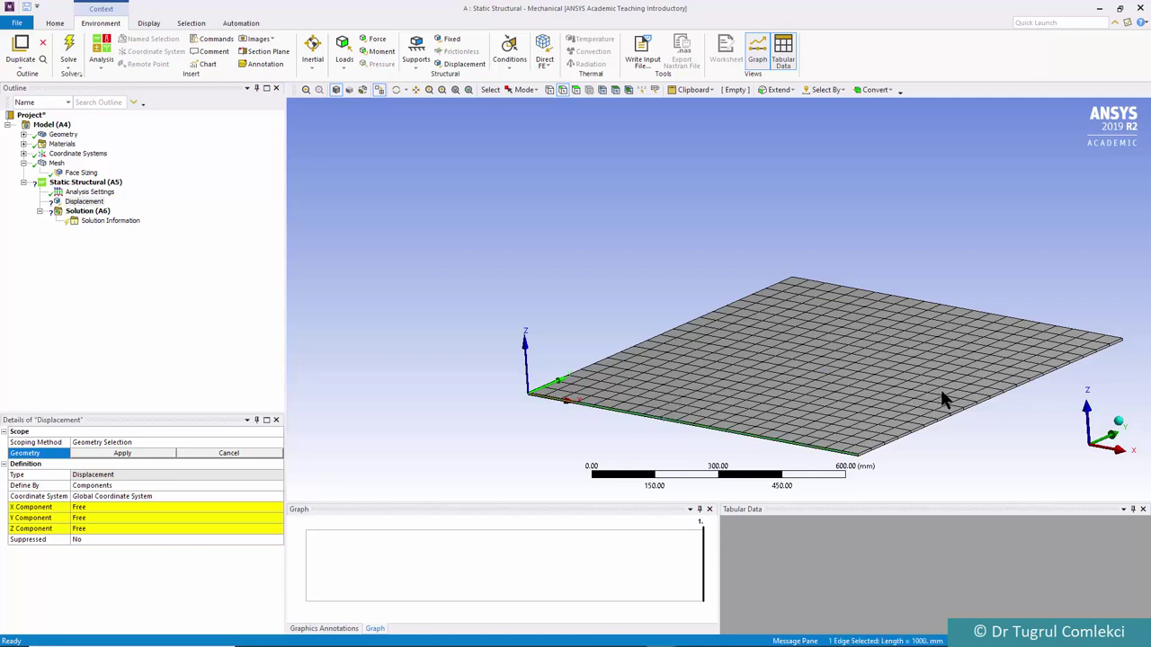
pyautogui.keyDown('ctrl'); pyautogui.click(974, 406); pyautogui.keyUp('ctrl')
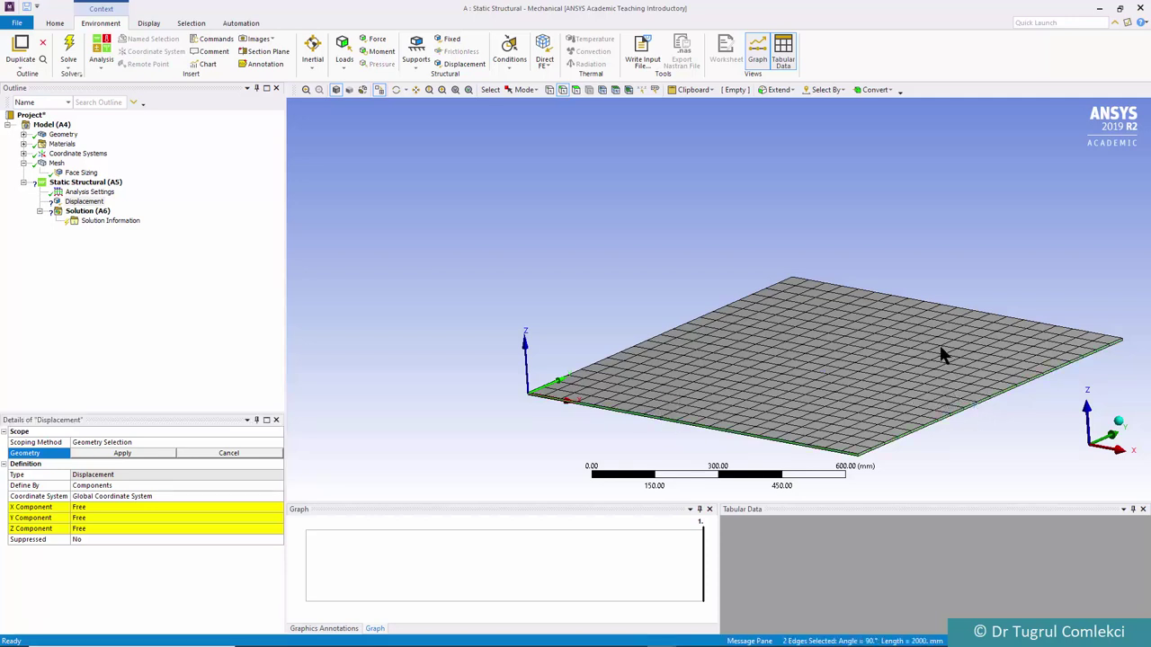
pyautogui.keyDown('ctrl'); pyautogui.click(941, 306); pyautogui.keyUp('ctrl')
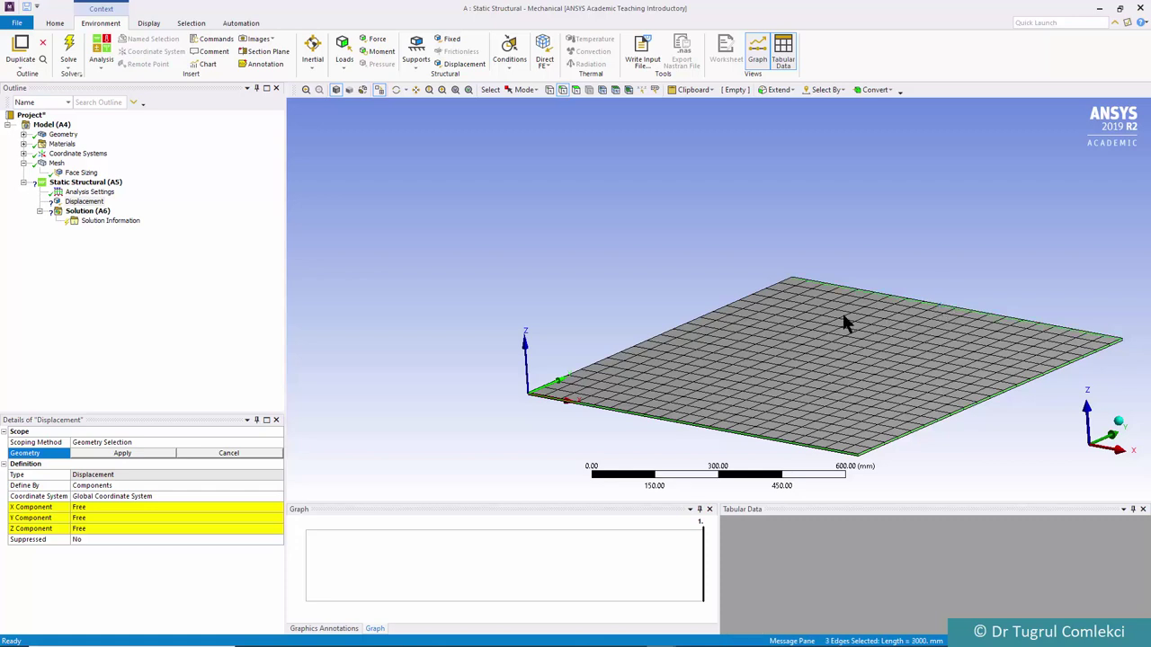
pyautogui.keyDown('ctrl'); pyautogui.click(680, 328); pyautogui.keyUp('ctrl')
pyautogui.click(137, 453)
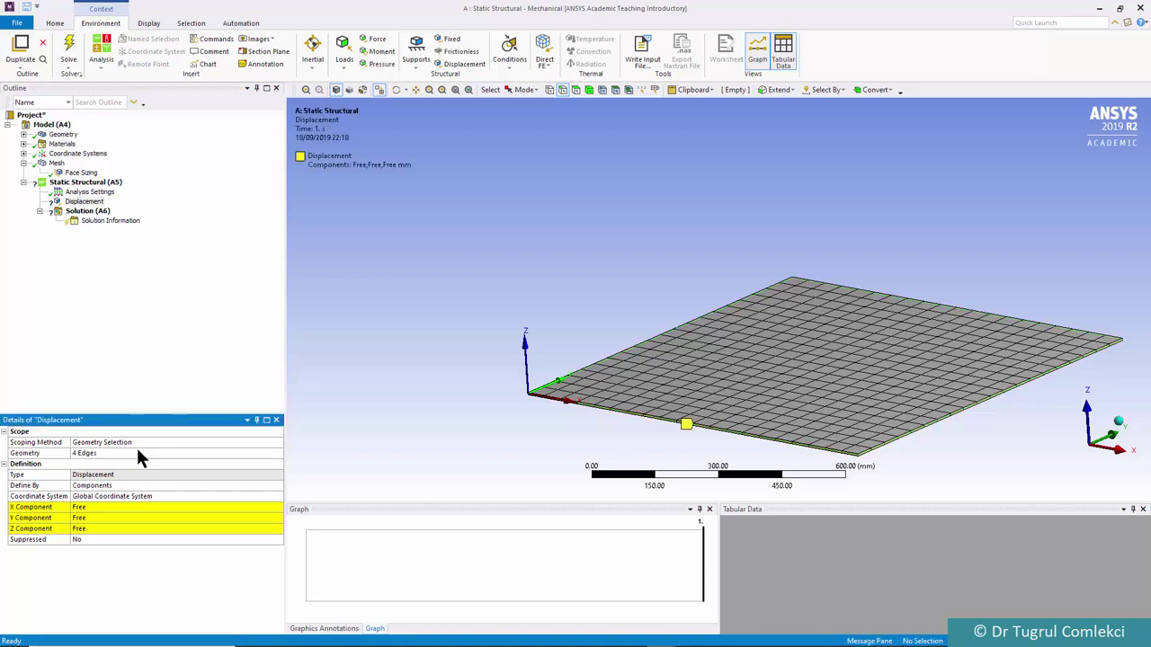
pyautogui.click(84, 529)
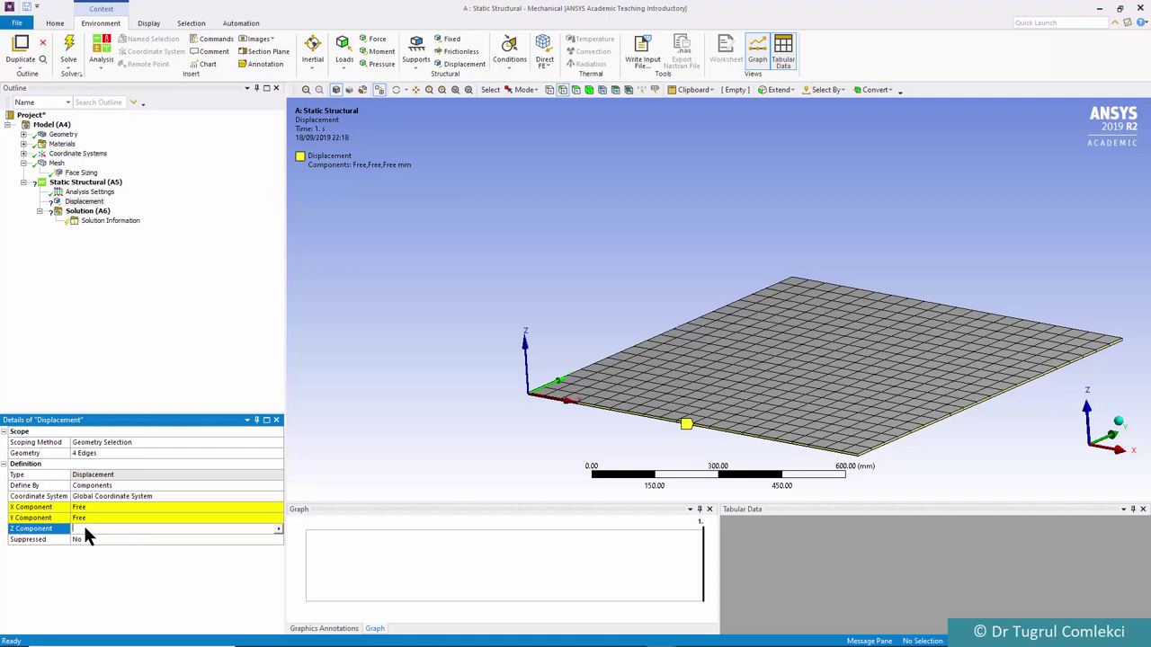
pyautogui.press('Return')
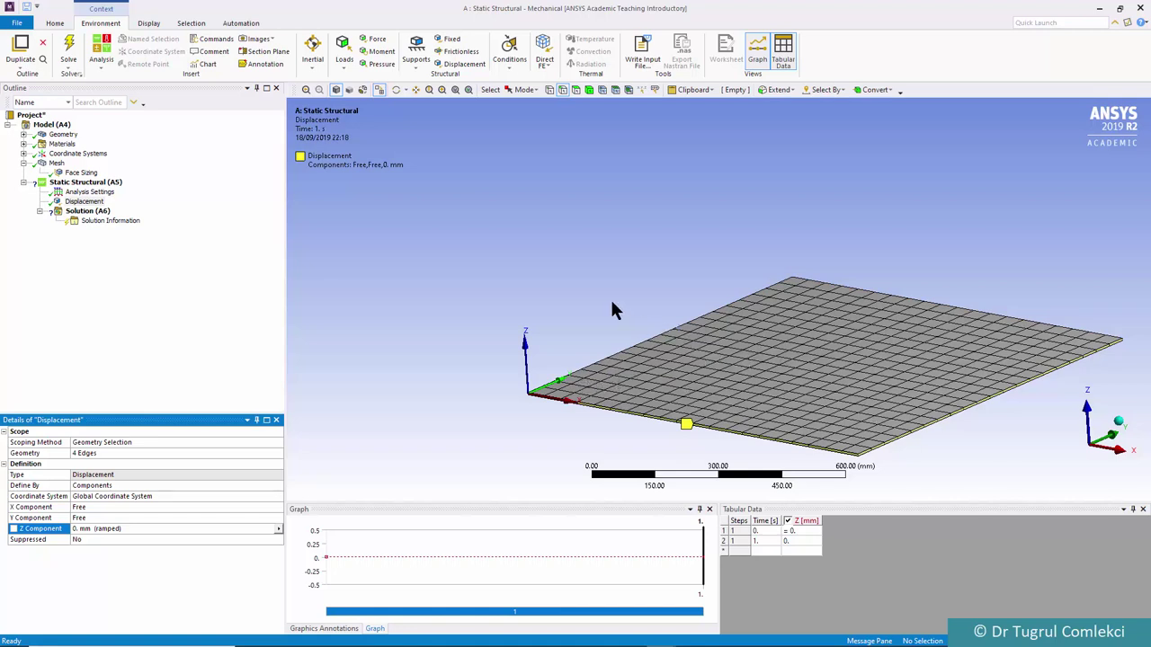
# Step: Add Displacement 2 on the two front corner vertices with the Y component set to 0
pyautogui.click(454, 68)
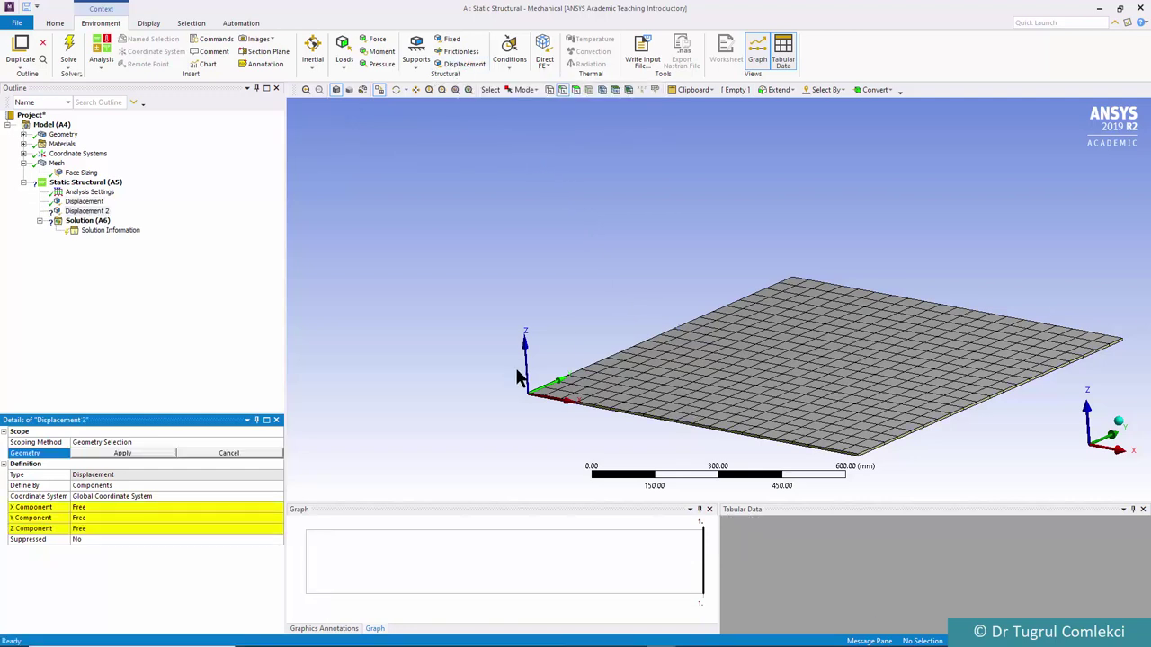
pyautogui.click(549, 91)
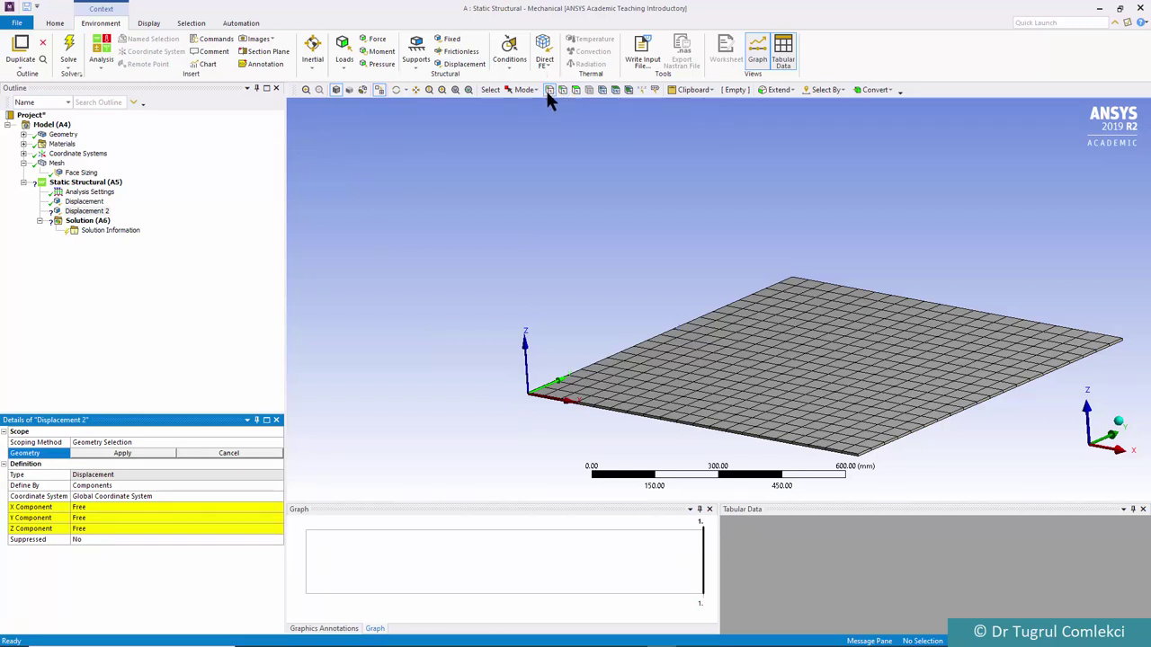
pyautogui.click(529, 396)
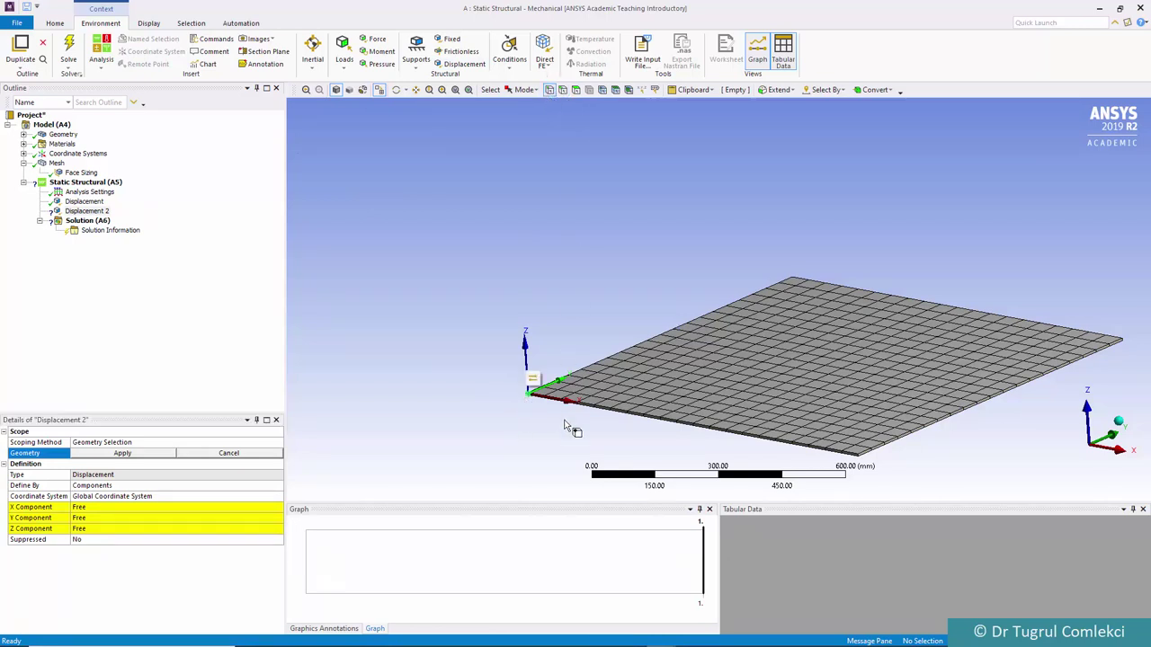
pyautogui.keyDown('ctrl'); pyautogui.click(857, 456); pyautogui.keyUp('ctrl')
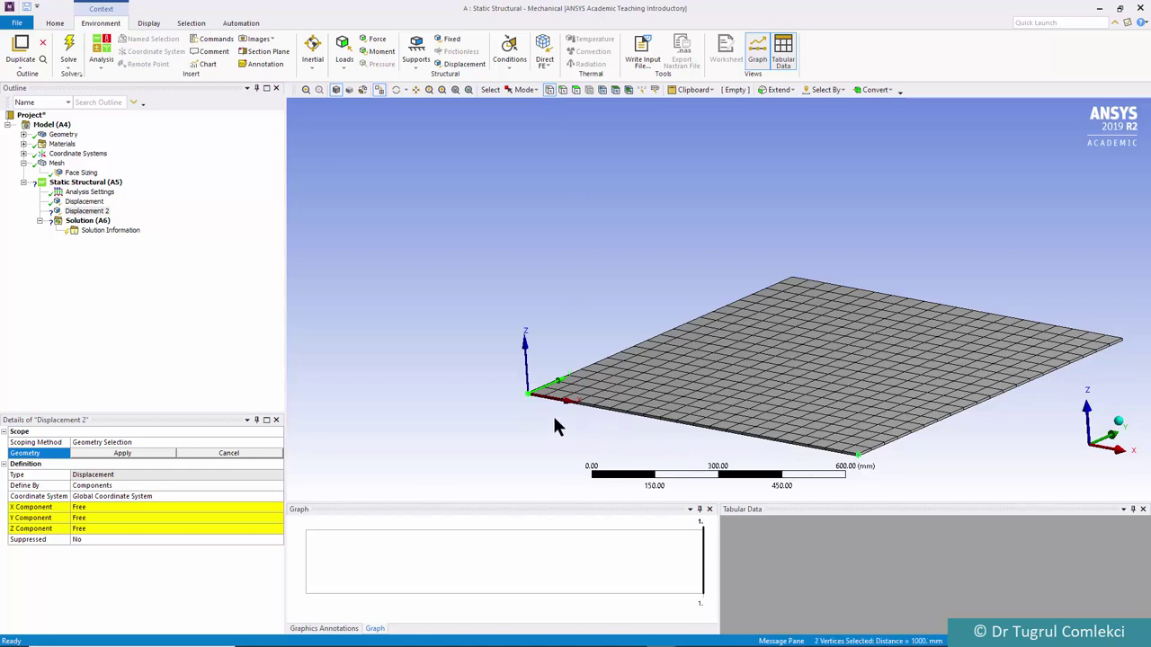
pyautogui.click(91, 515)
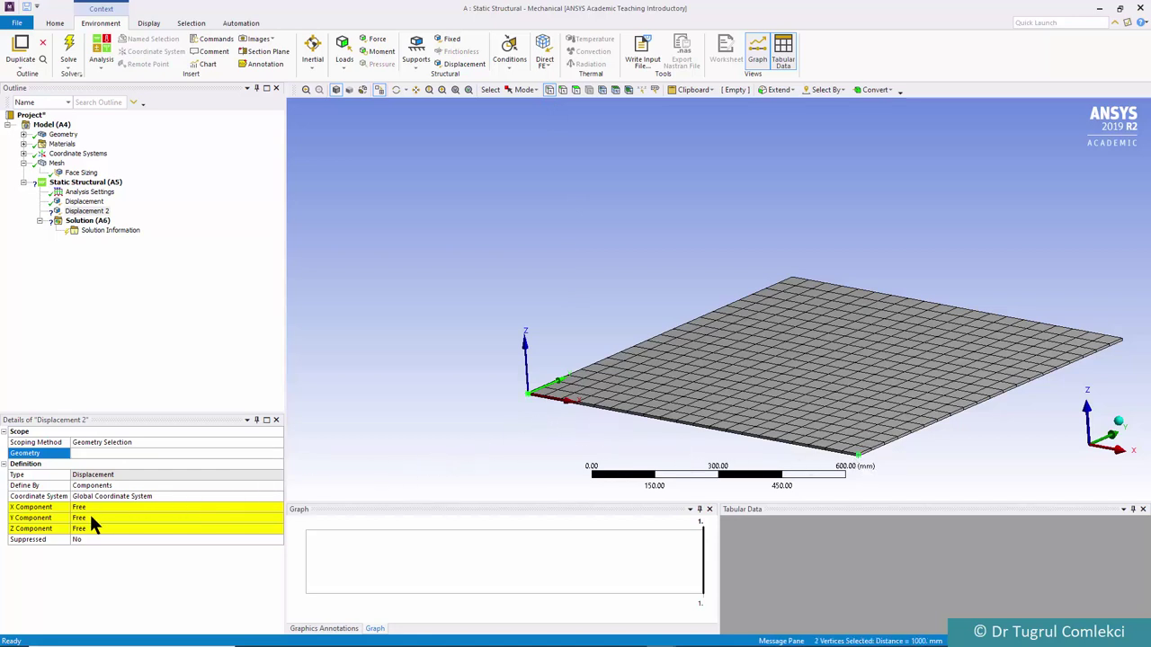
pyautogui.write('0')
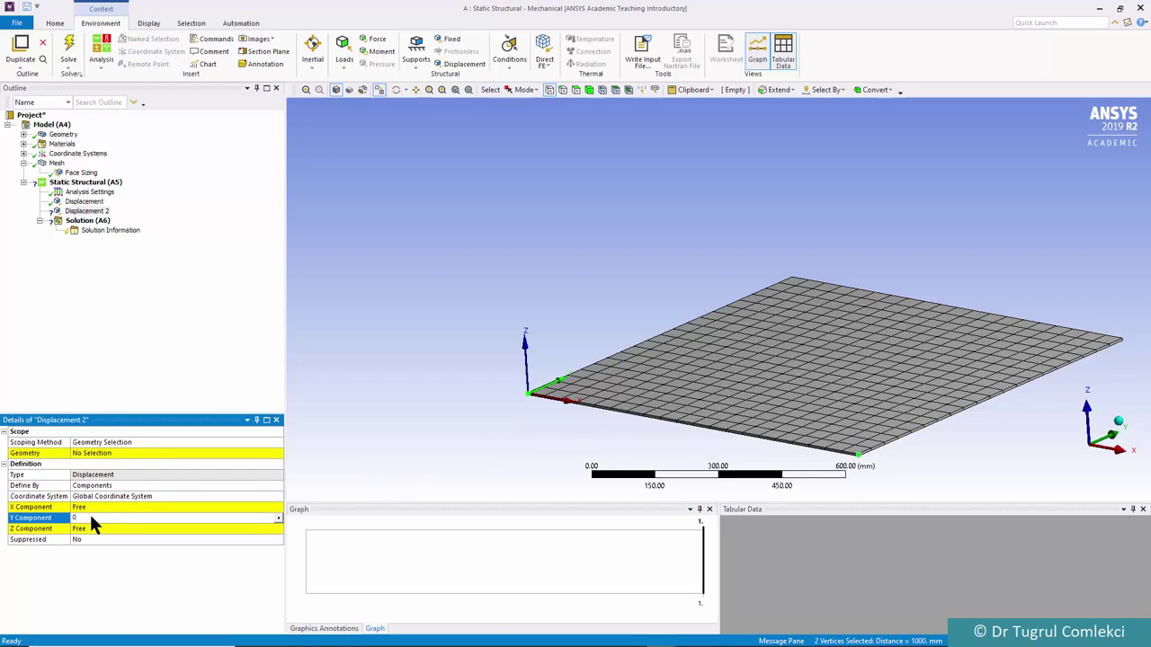
pyautogui.press('Return')
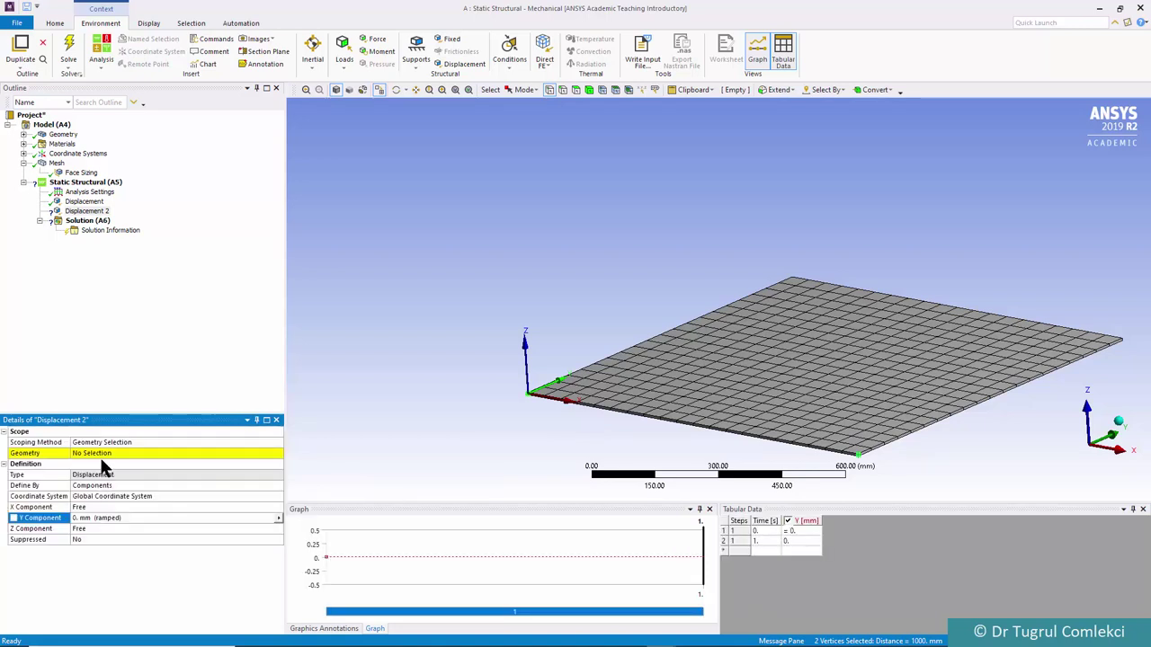
pyautogui.click(98, 452)
pyautogui.click(87, 454)
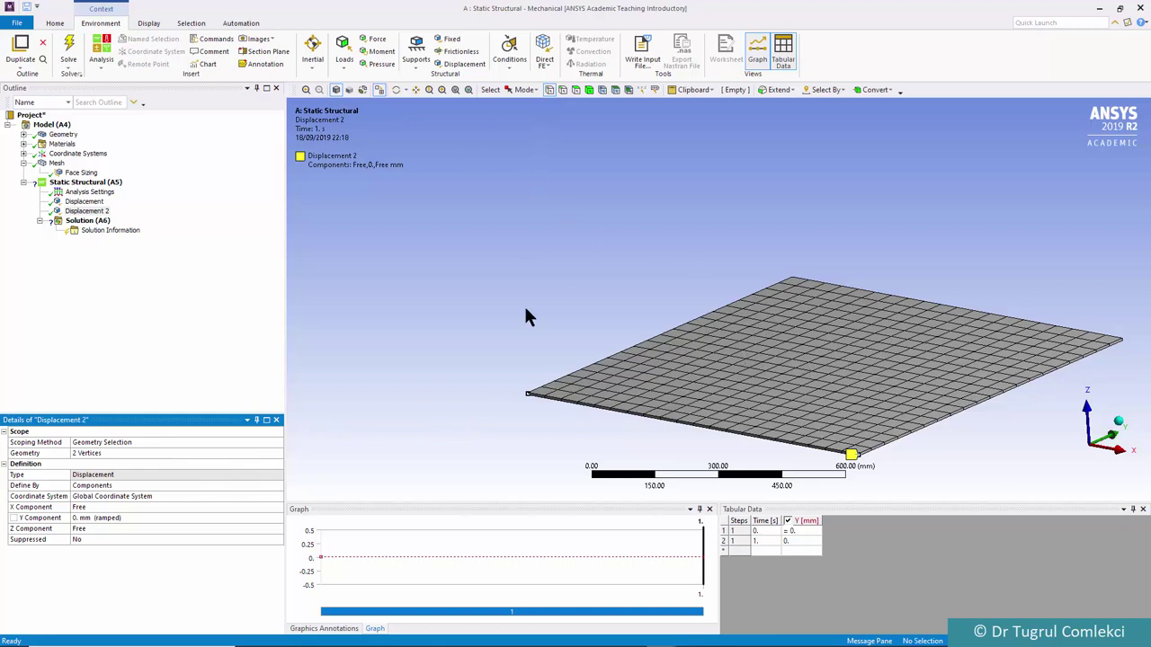
pyautogui.click(527, 393)
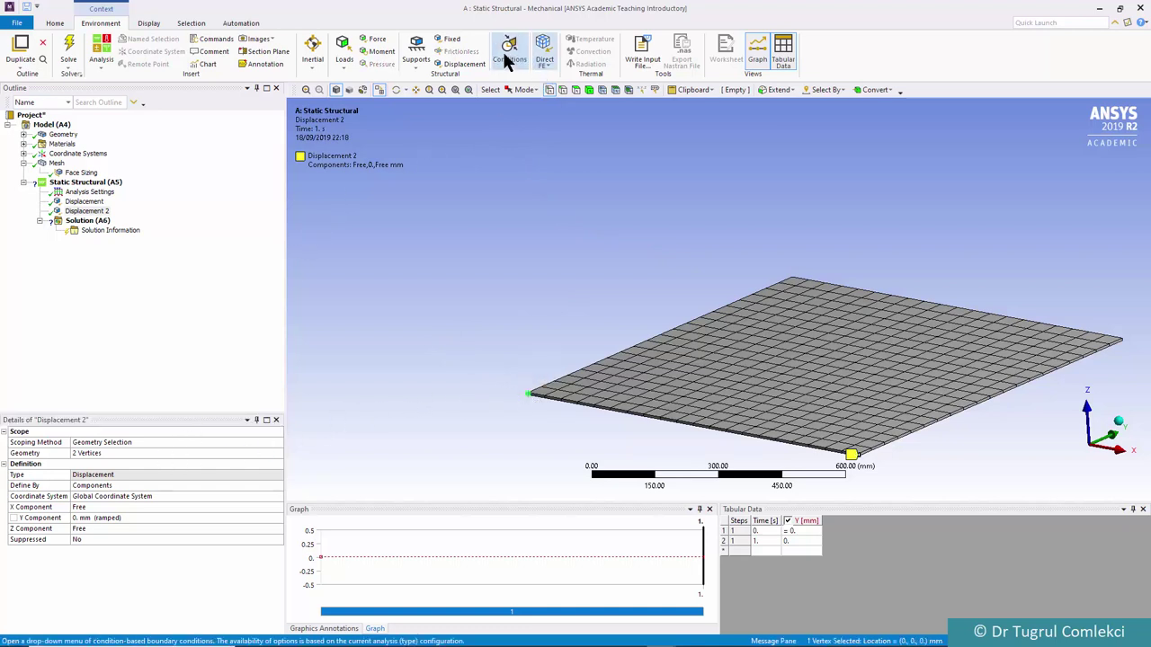
# Step: Add Displacement 3 fixing the origin corner vertex at 0 mm in X, then review supports A, B, C
pyautogui.click(473, 63)
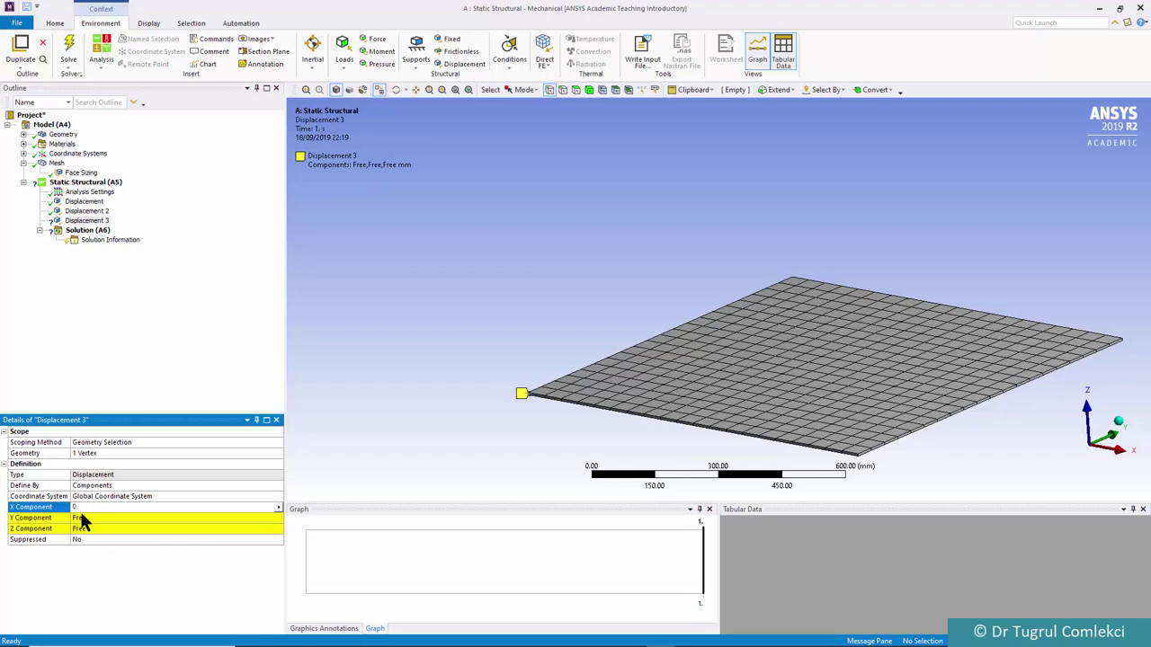
pyautogui.press('Return')
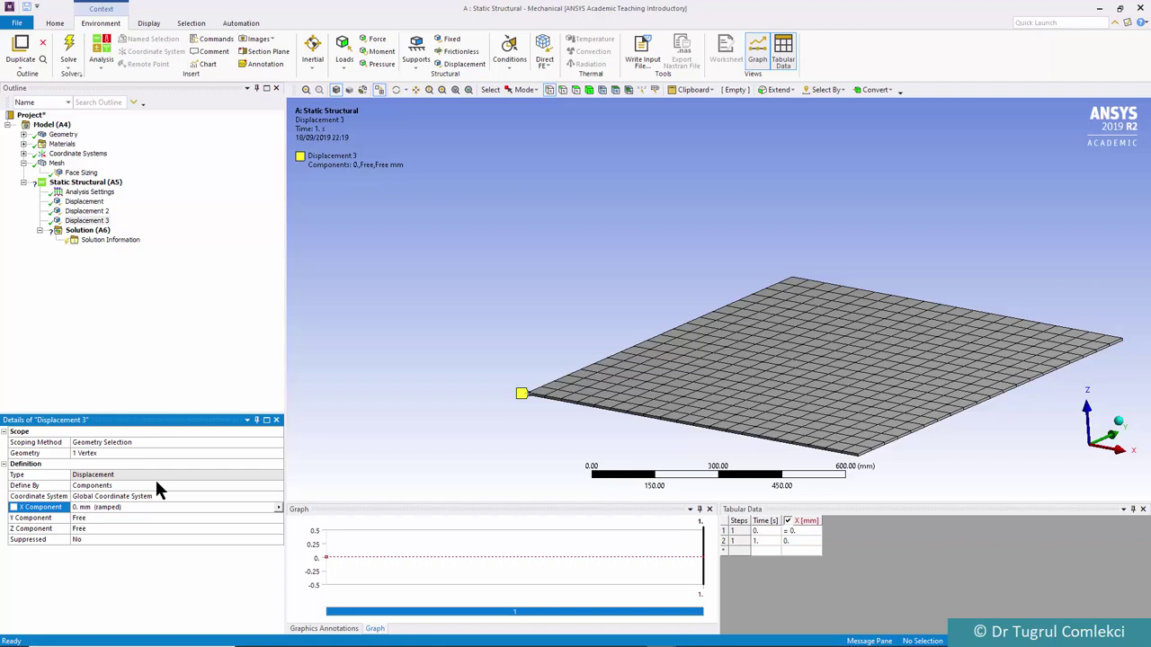
pyautogui.click(85, 182)
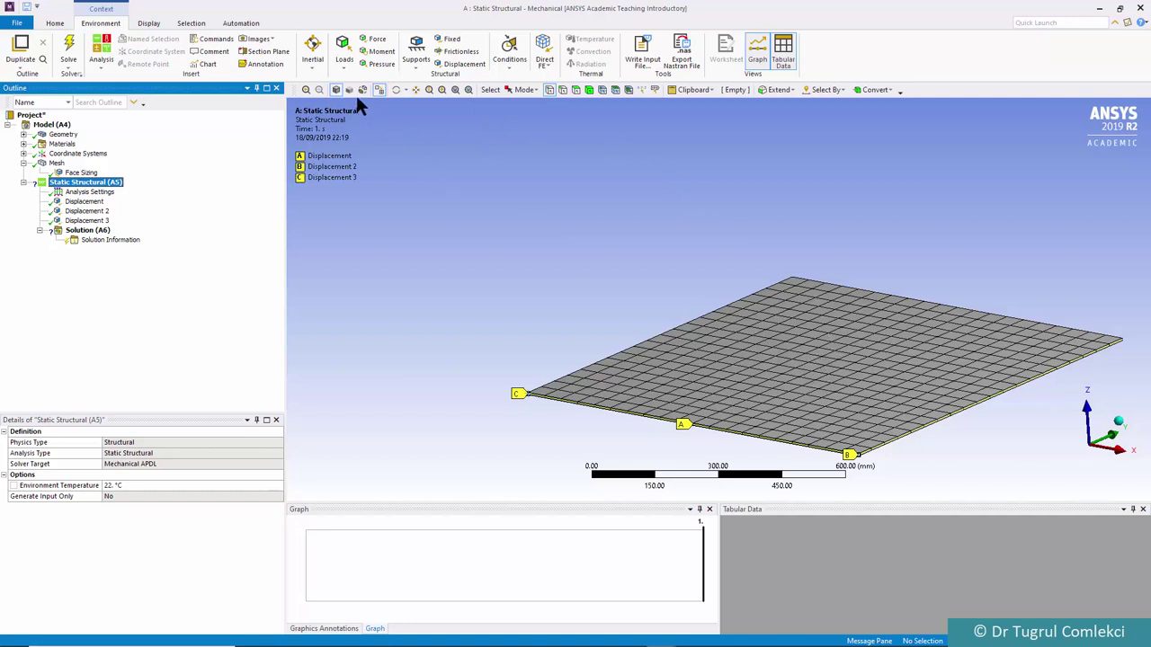
# Step: Apply a 0.01 MPa pressure load to the plate face
pyautogui.click(374, 64)
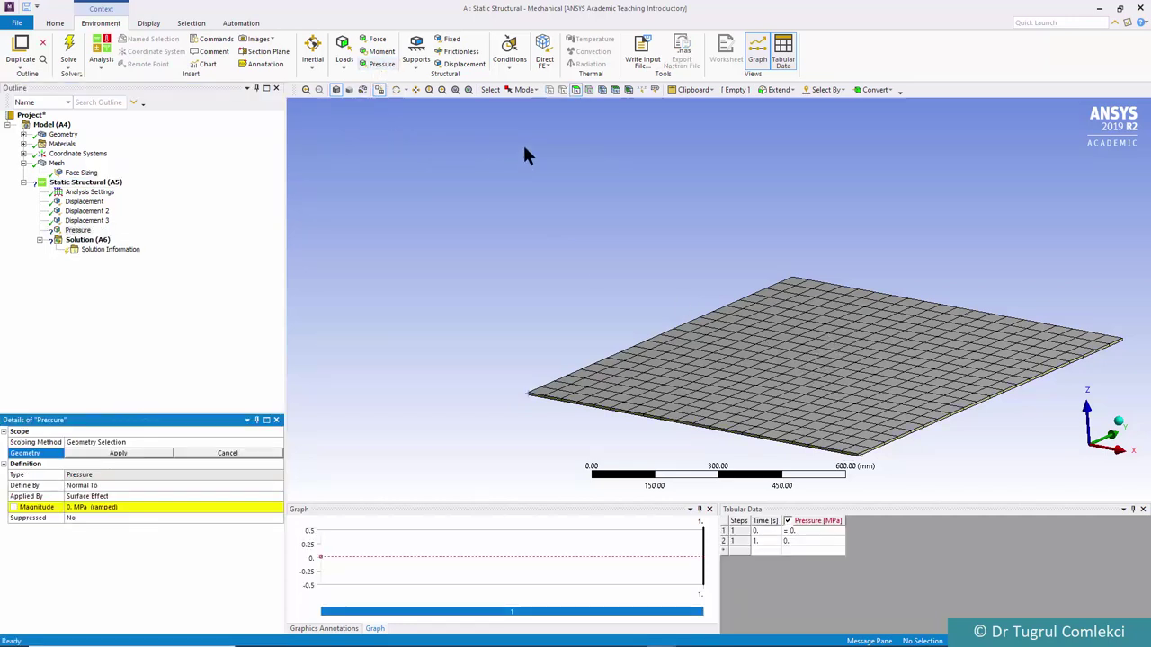
pyautogui.click(845, 380)
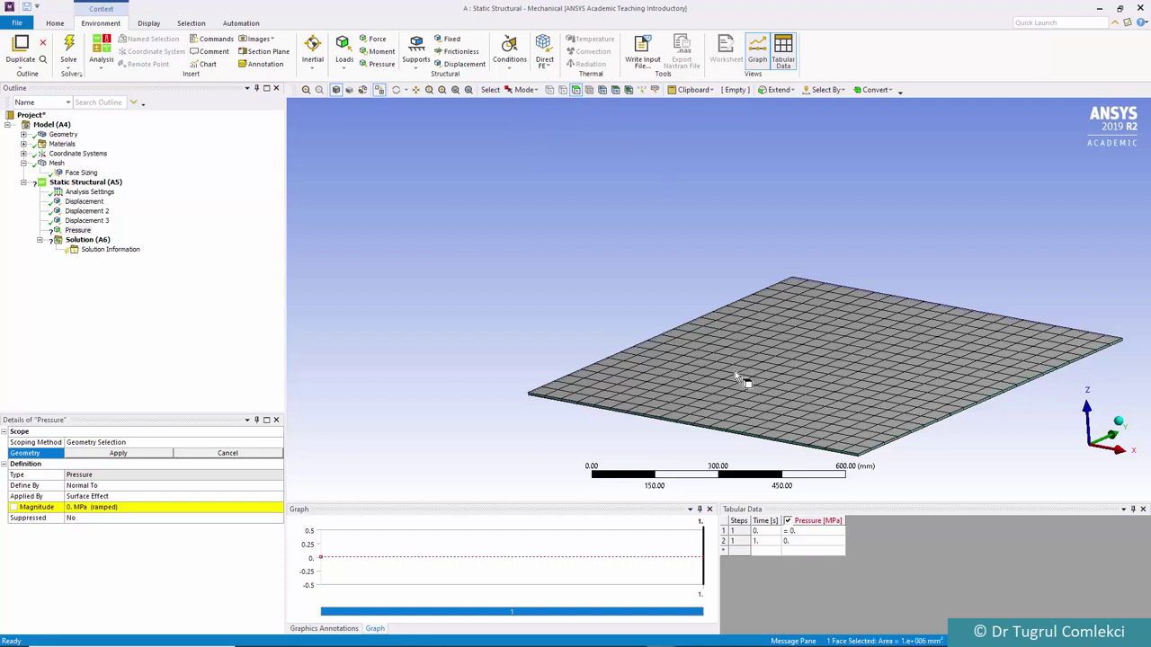
pyautogui.click(118, 454)
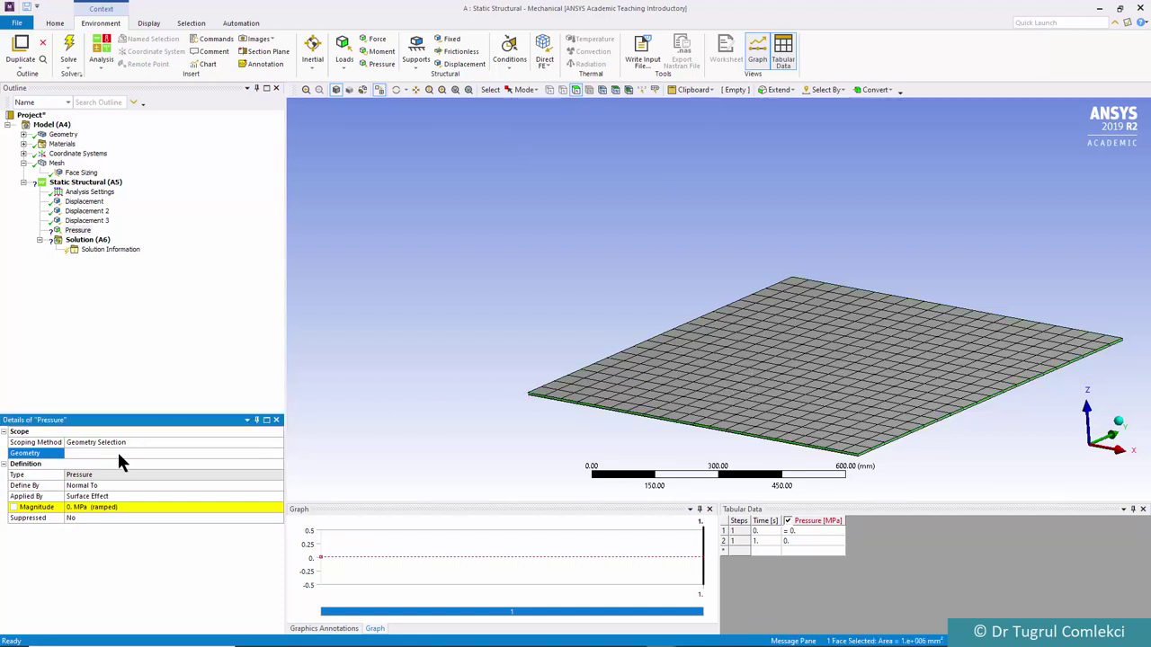
pyautogui.click(80, 508)
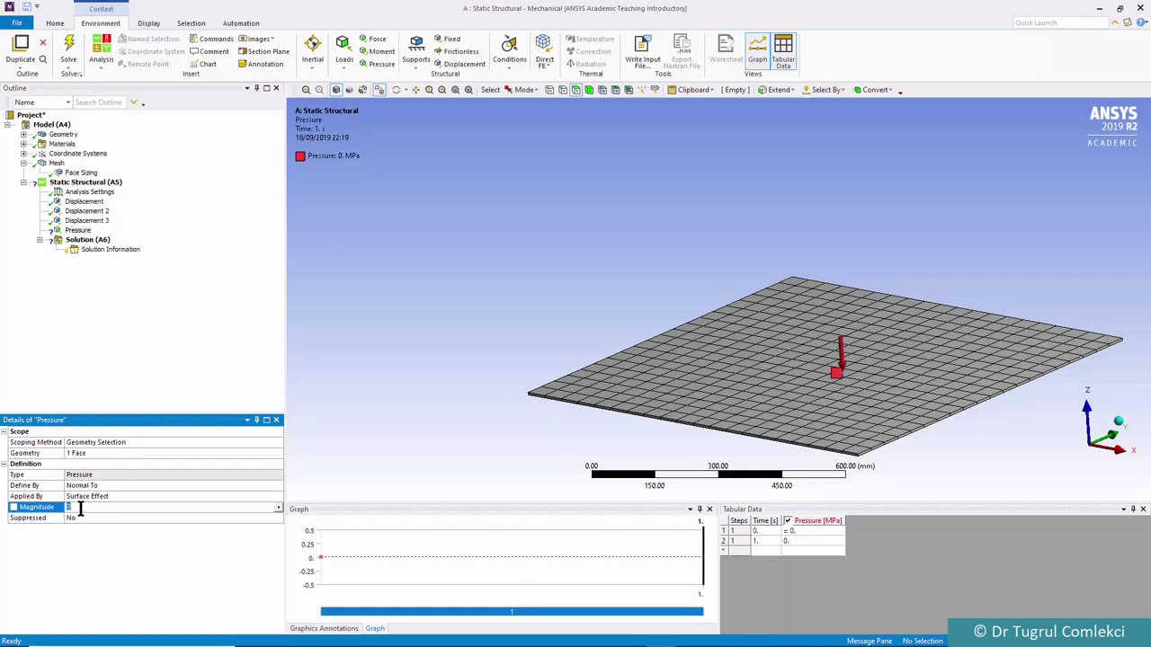
pyautogui.write('0.01')
pyautogui.press('Return')
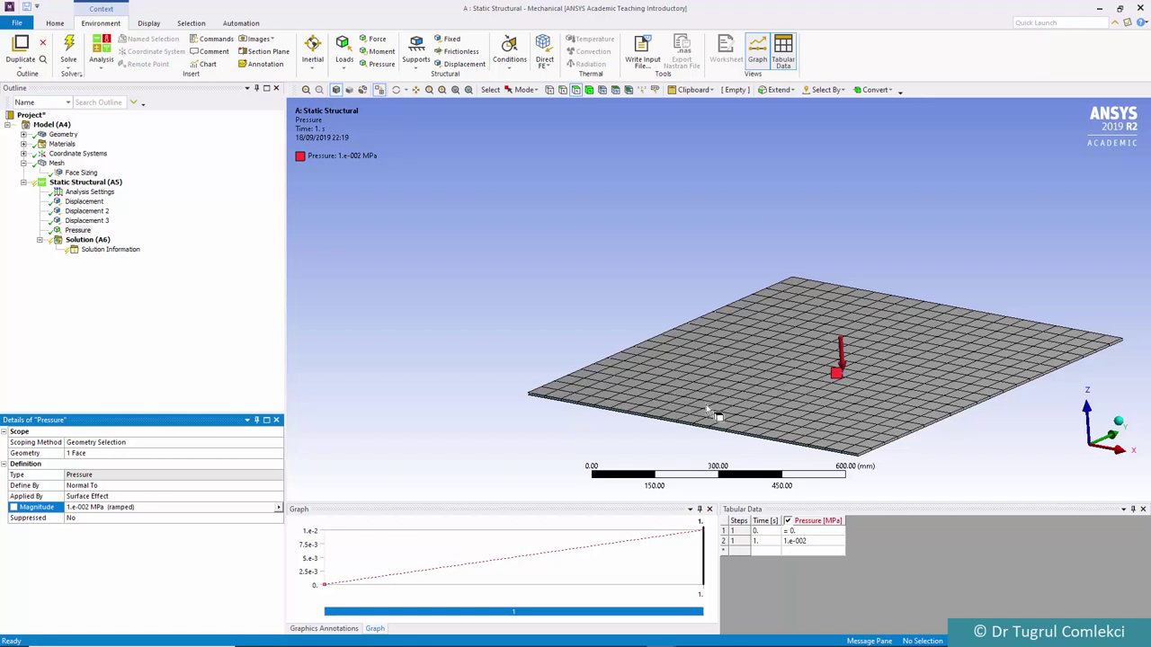
pyautogui.click(79, 242)
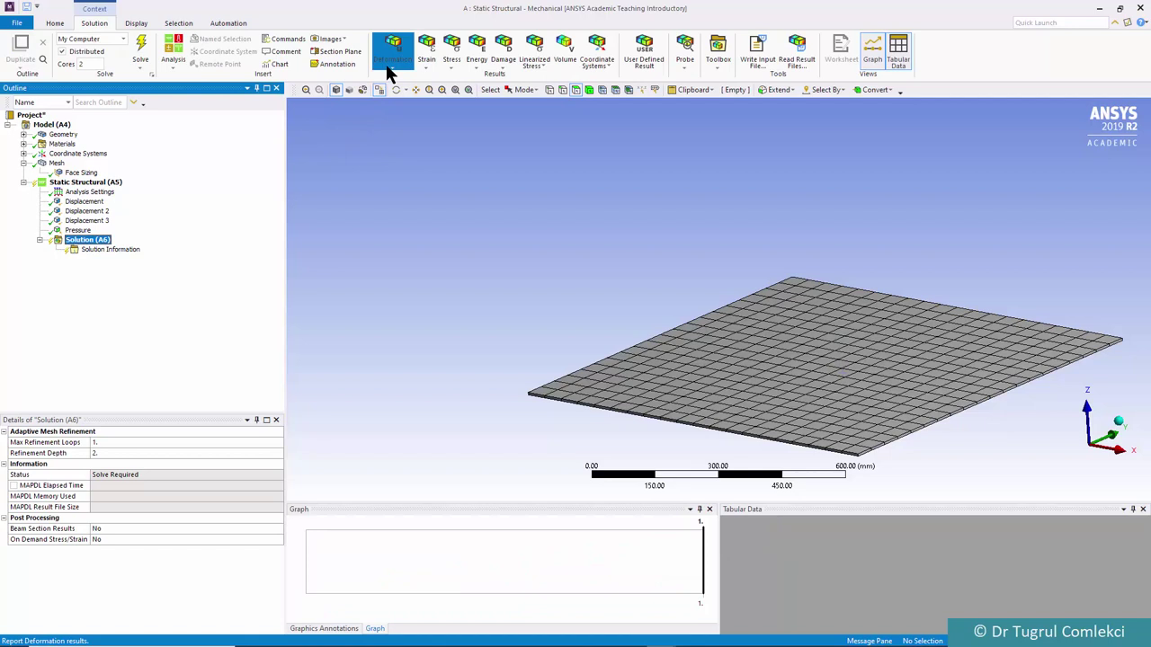
# Step: Insert Total Deformation, Equivalent (von Mises) Stress and a Normal Stress result
pyautogui.click(392, 64)
pyautogui.click(396, 76)
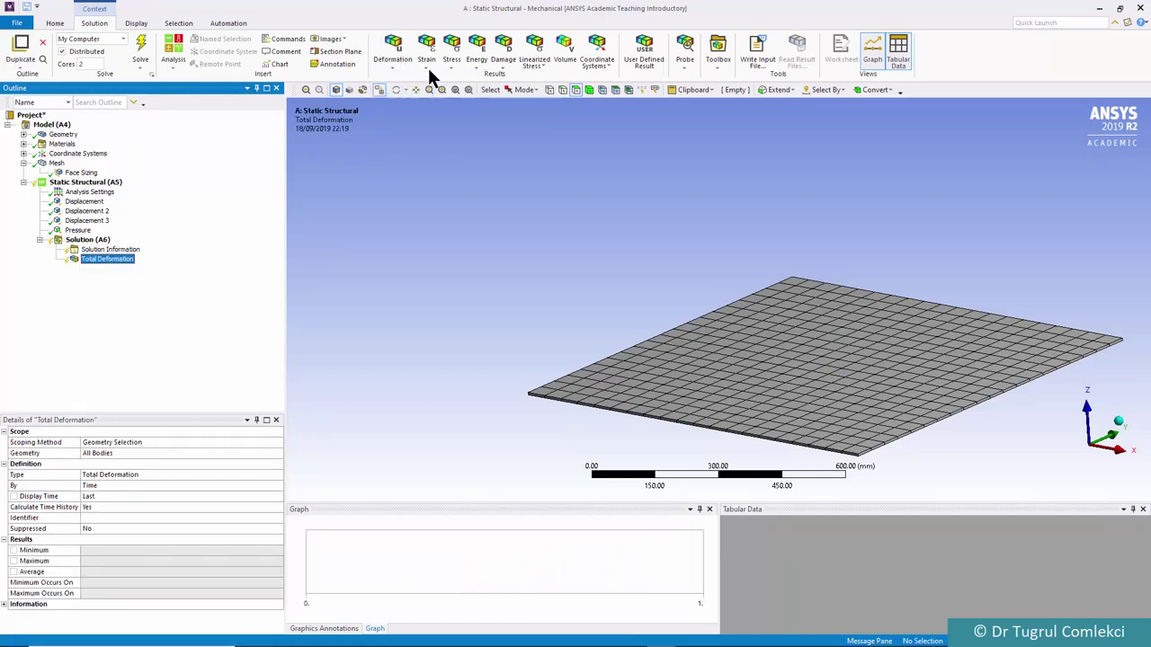
pyautogui.click(452, 69)
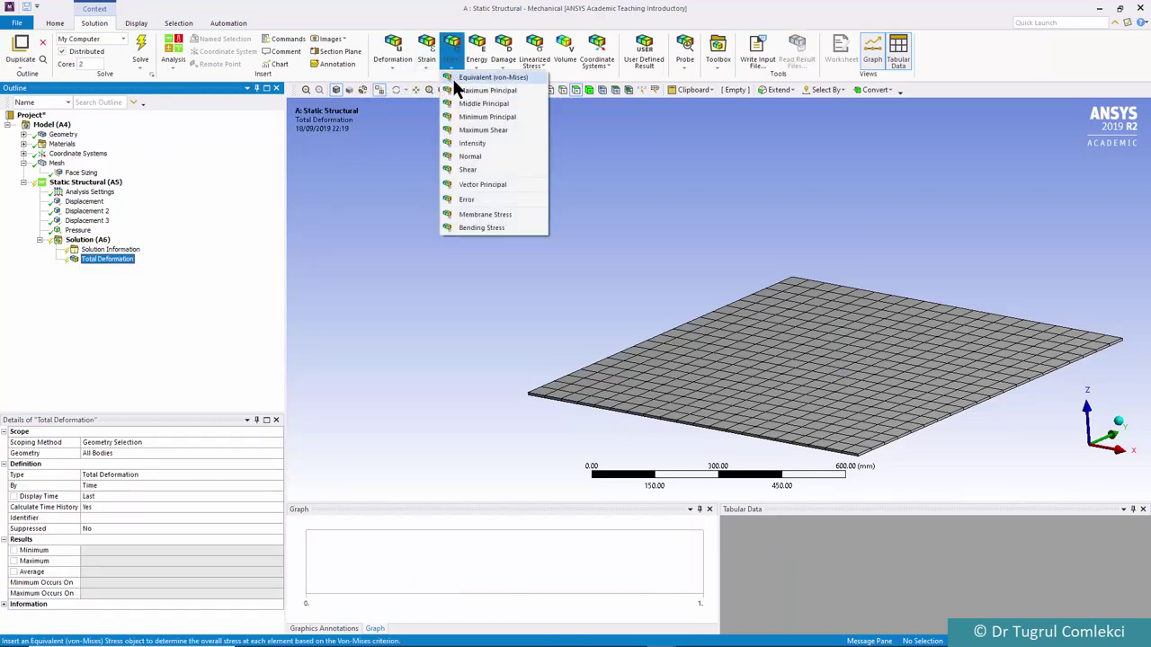
pyautogui.click(453, 83)
pyautogui.click(450, 68)
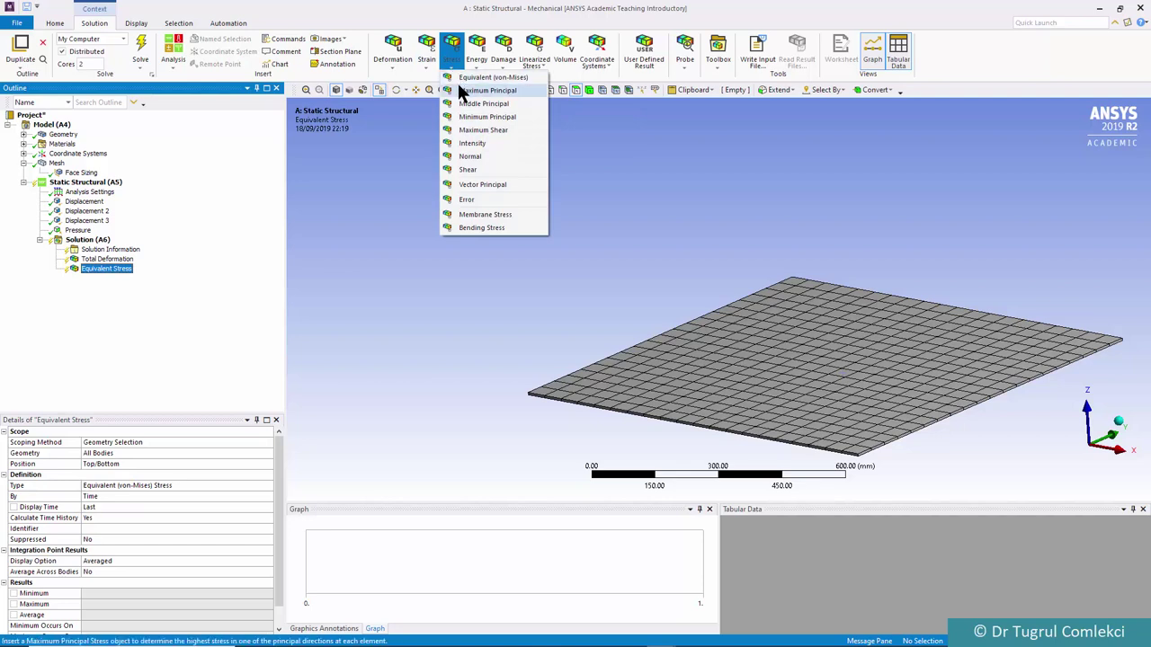
pyautogui.click(473, 157)
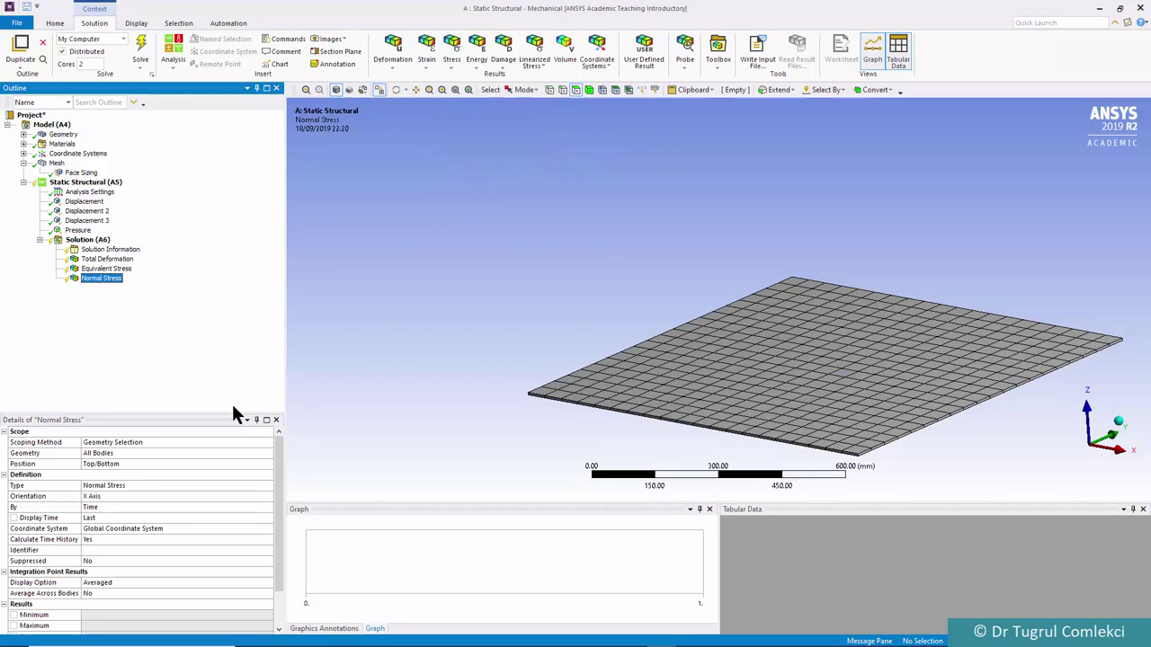
# Step: Add a second Normal Stress result oriented along the Y Axis
pyautogui.click(449, 65)
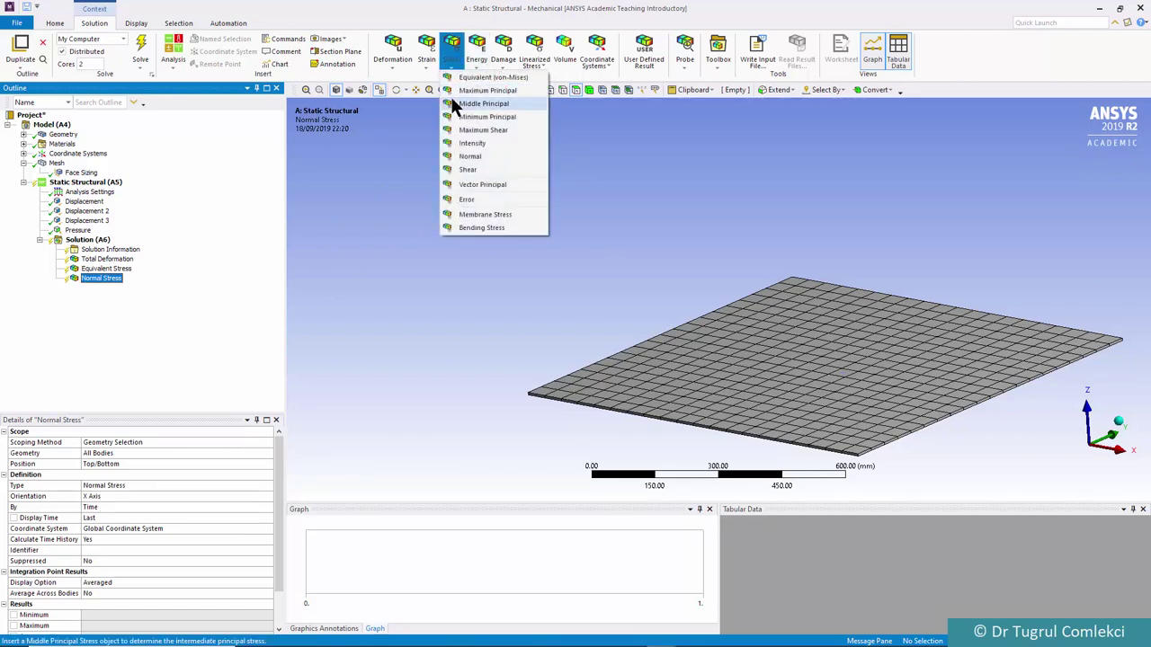
pyautogui.click(466, 156)
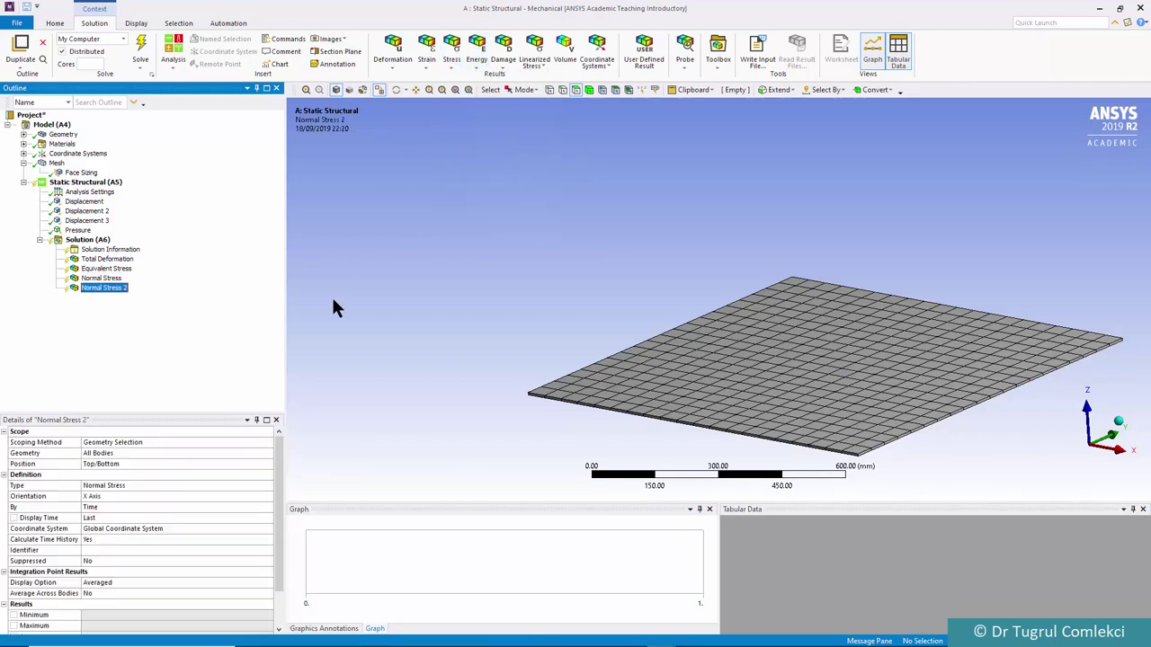
pyautogui.click(90, 497)
pyautogui.click(267, 497)
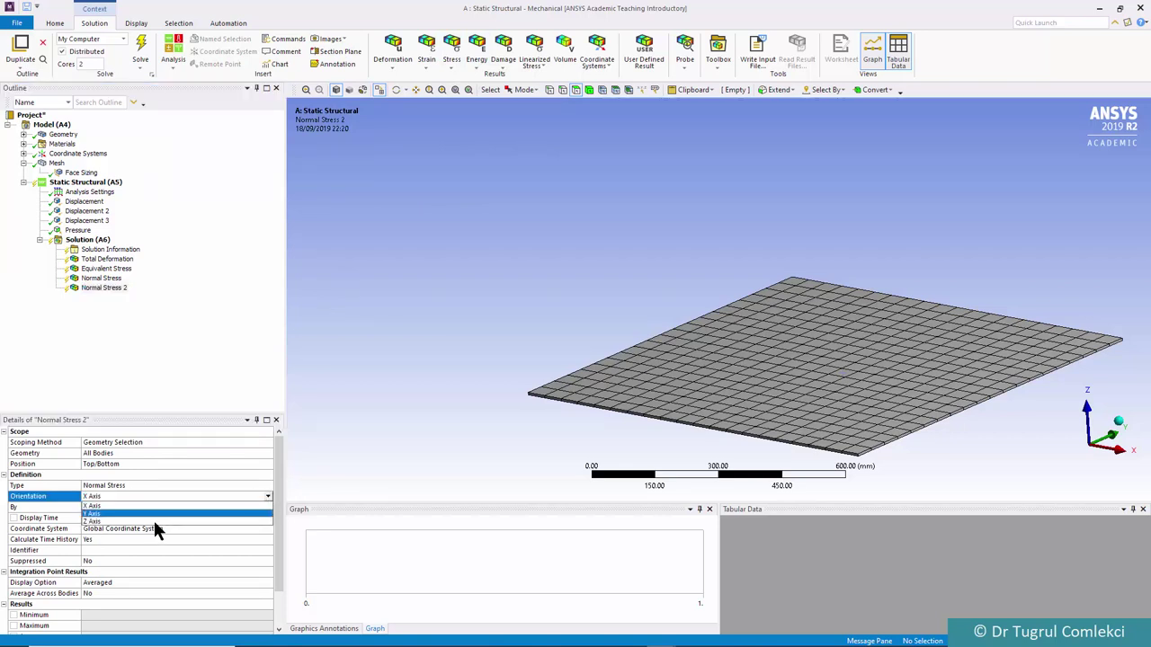
pyautogui.click(97, 514)
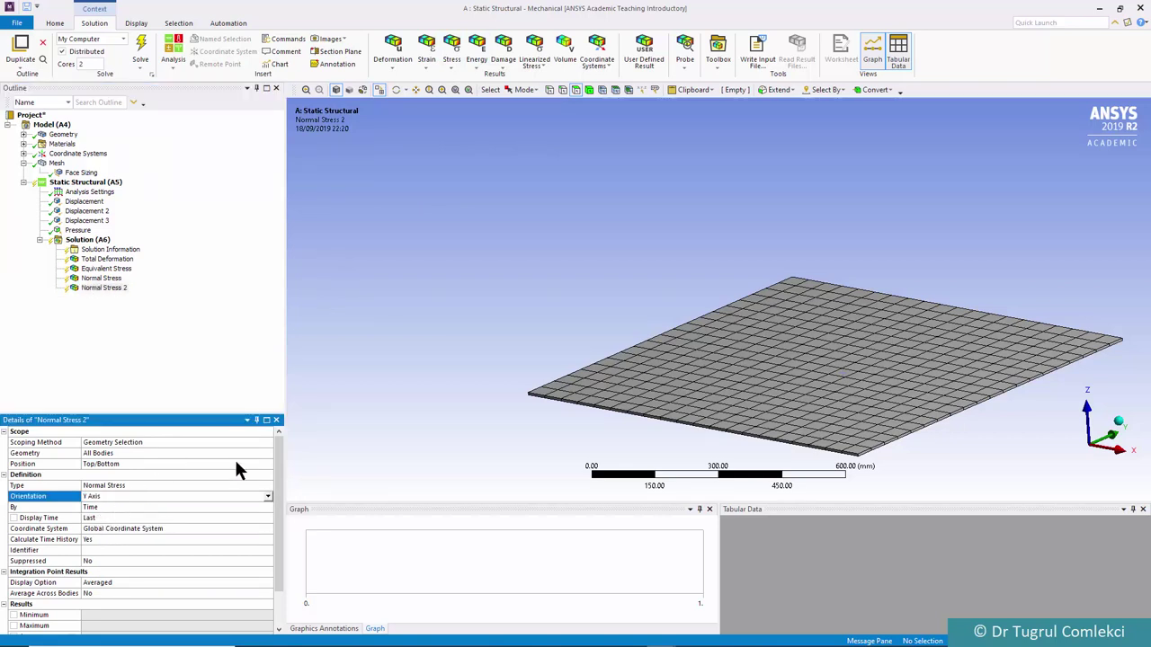
pyautogui.click(875, 403)
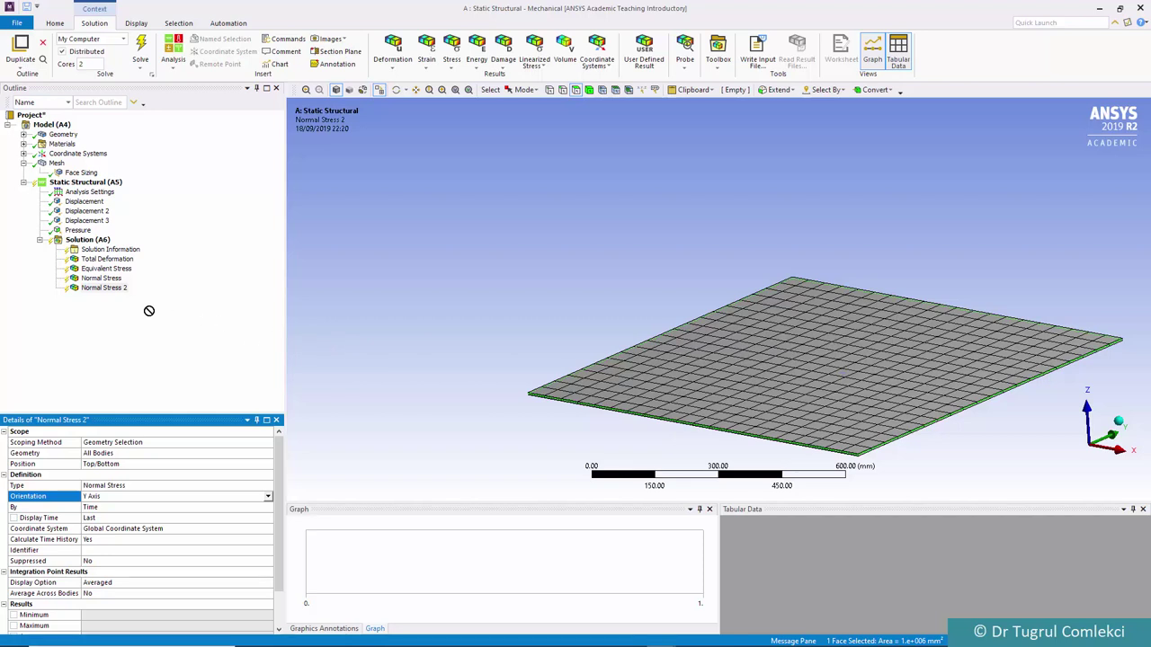
# Step: Solve the model and animate Total Deformation, peaking at 10.269 mm at the plate centre
pyautogui.click(112, 291)
pyautogui.click(139, 49)
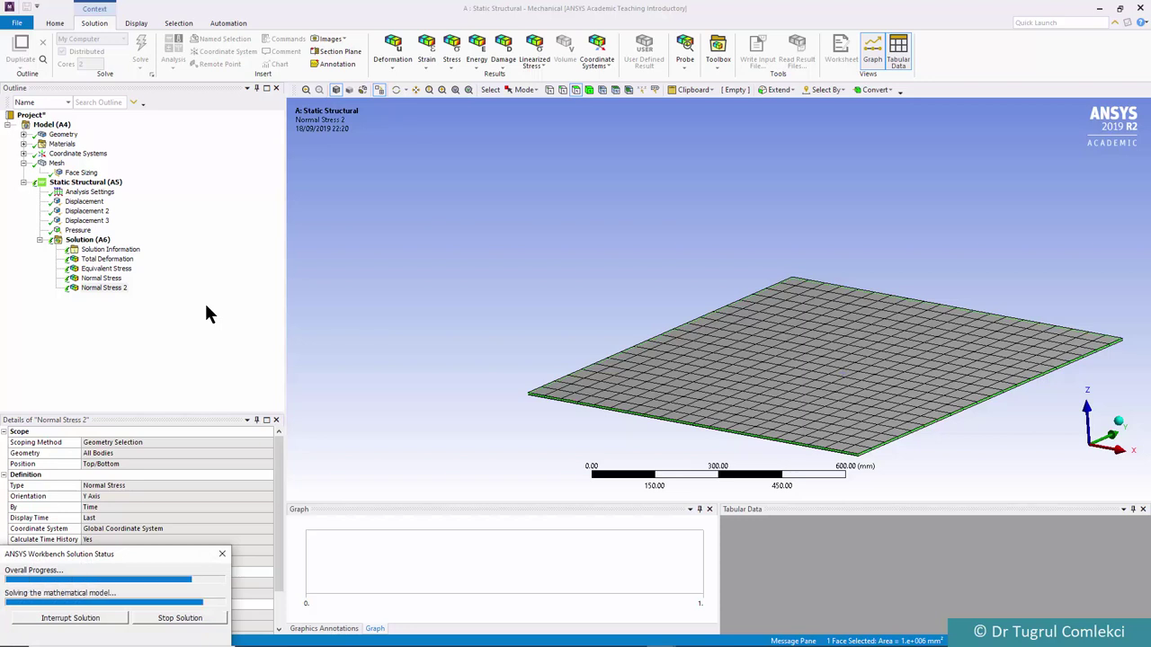
pyautogui.click(111, 259)
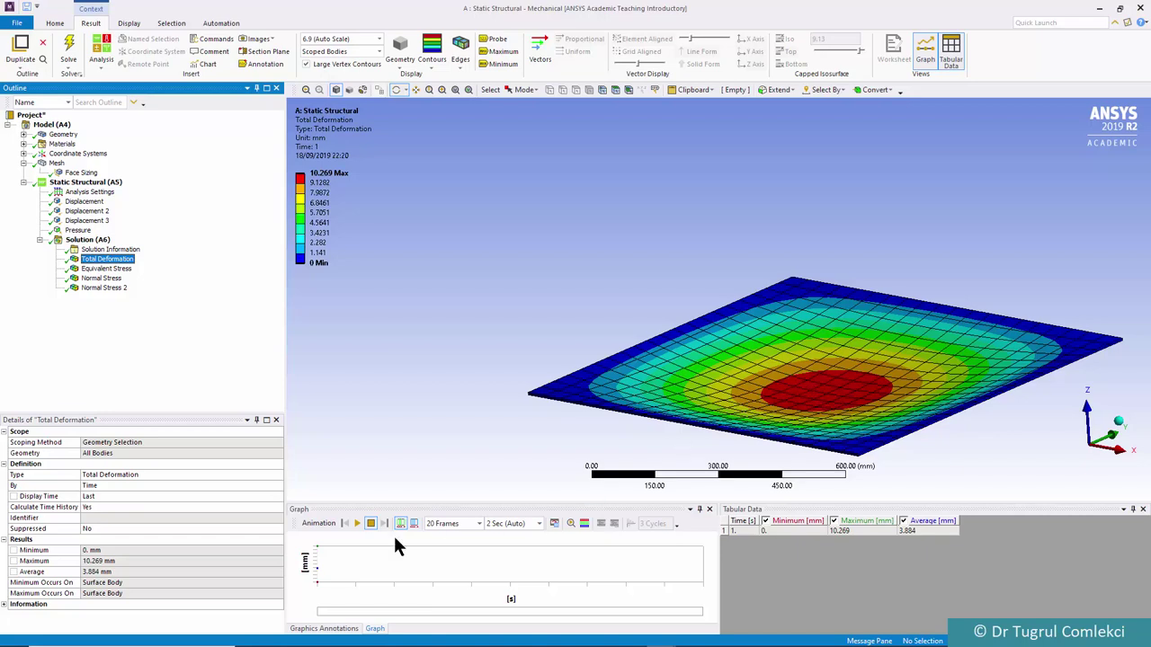
pyautogui.click(357, 523)
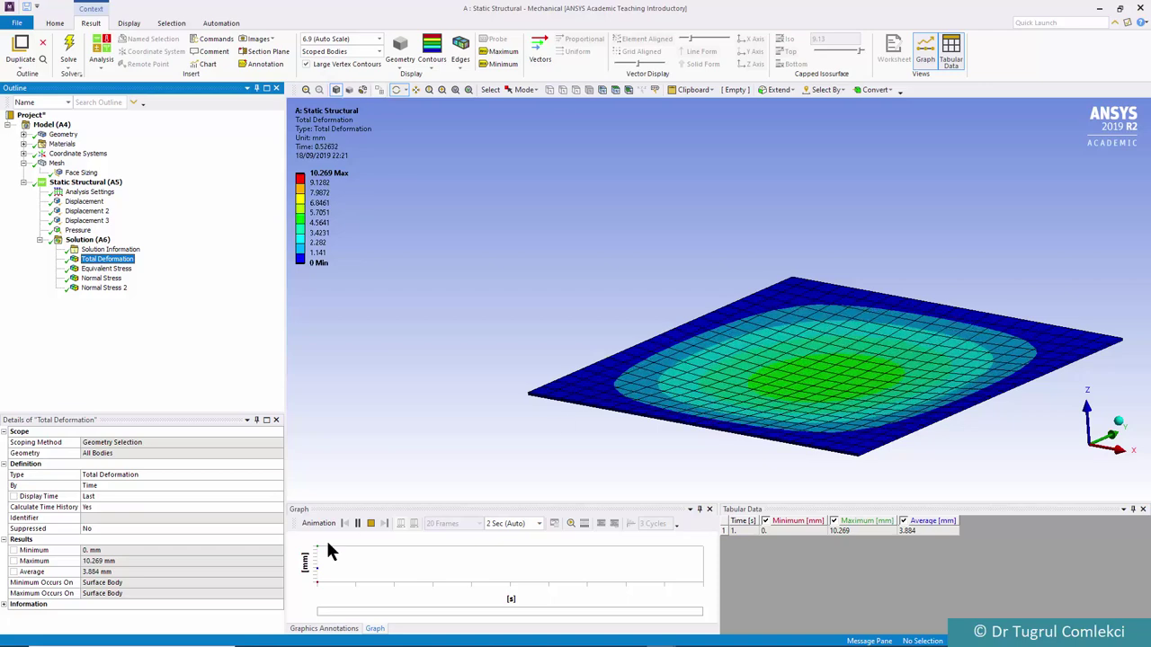
pyautogui.click(370, 523)
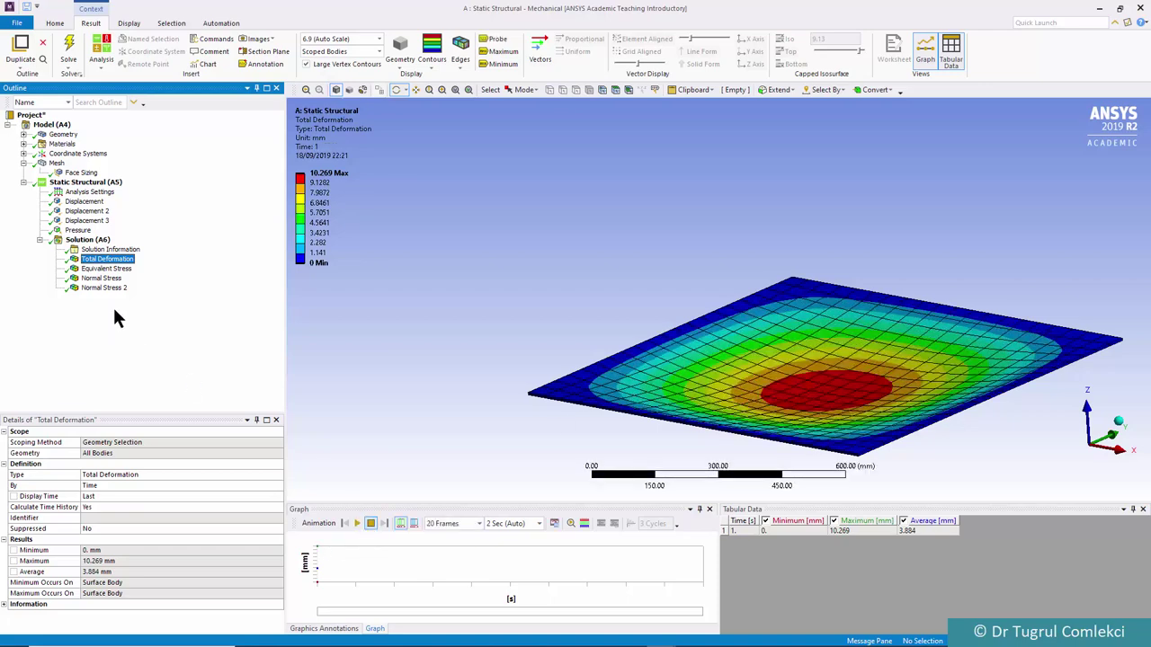
# Step: Show Equivalent Stress (max 91.379 MPa), then the X Normal Stress contour (±79.853 MPa)
pyautogui.click(106, 268)
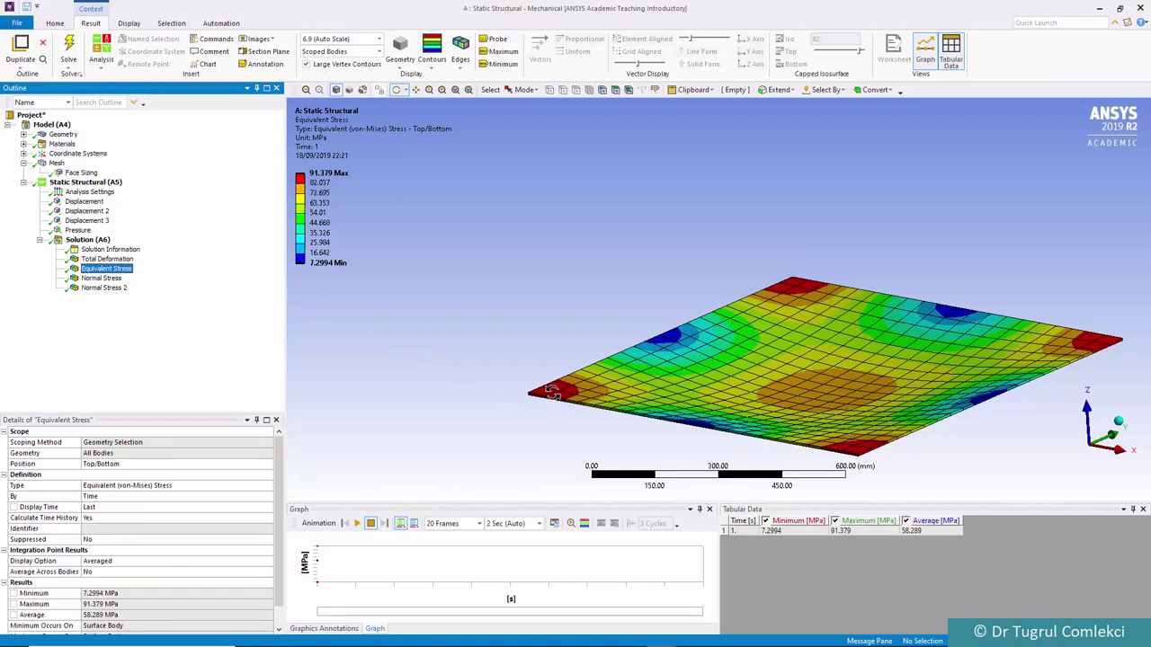
pyautogui.click(99, 279)
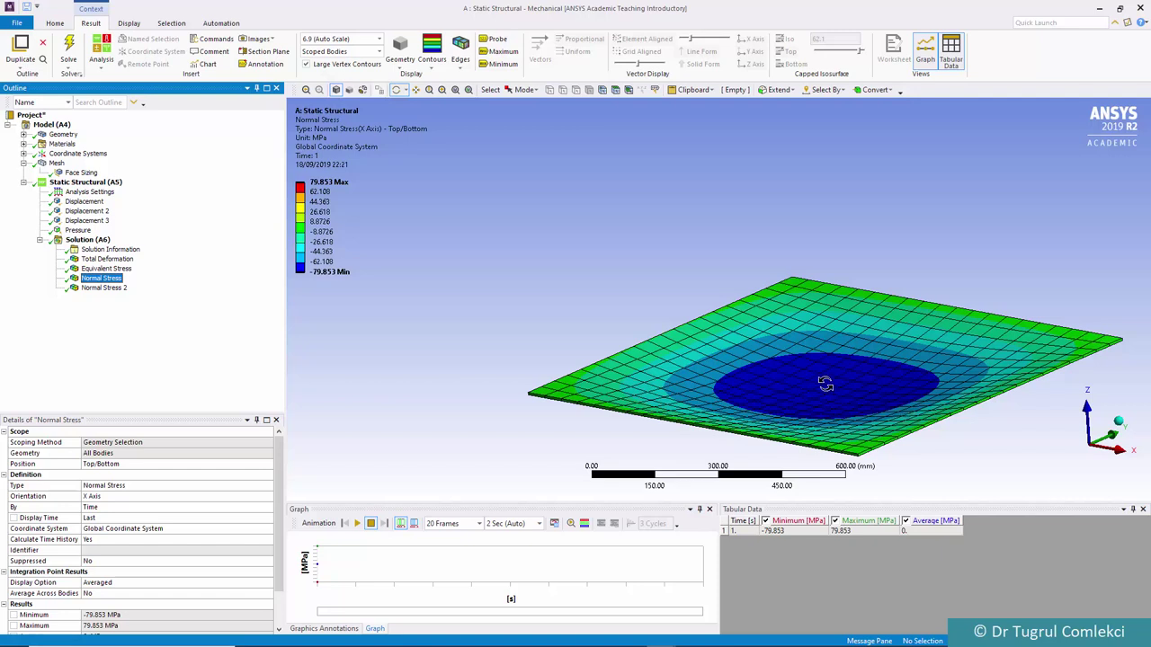
# Step: Orbit the X normal stress contour over both plate faces, then show Normal Stress 2 along Y
pyautogui.moveTo(866, 380); pyautogui.dragTo(824, 344)
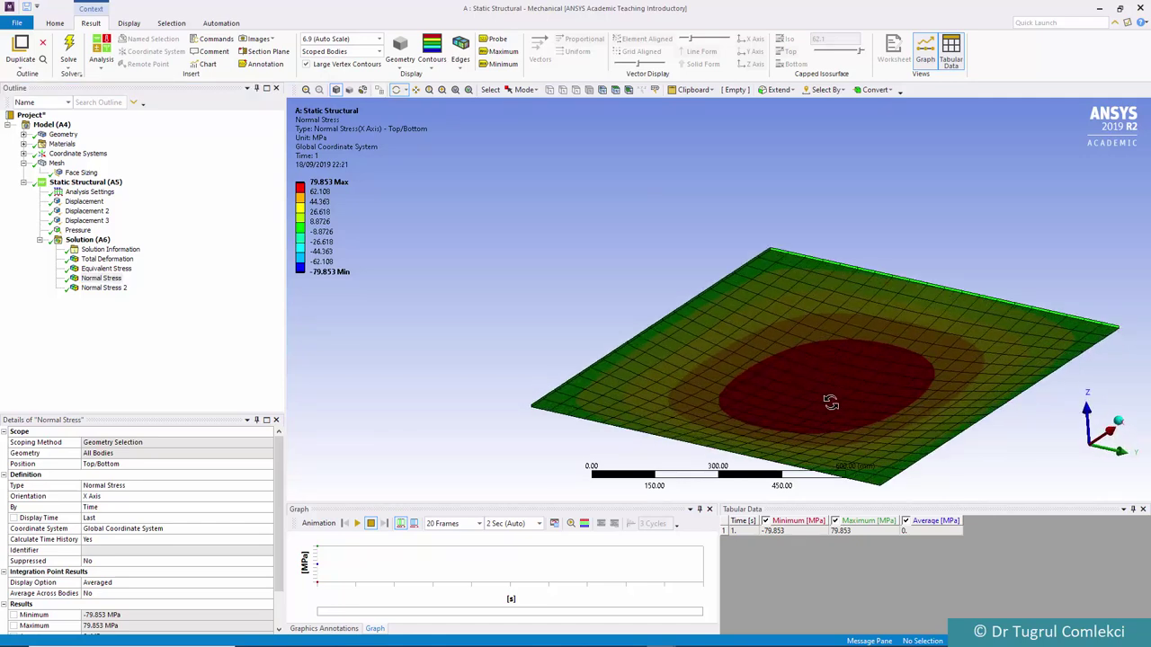
pyautogui.keyDown('ctrl'); pyautogui.moveTo(833, 401); pyautogui.dragTo(749, 308, button='middle'); pyautogui.keyUp('ctrl')
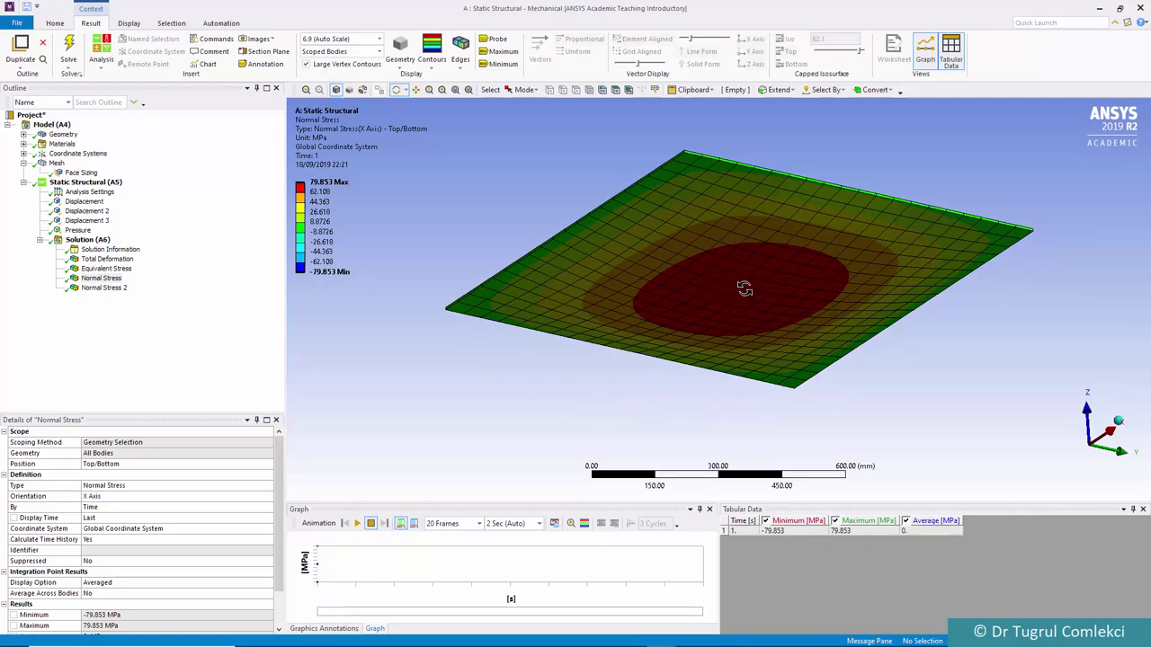
pyautogui.moveTo(744, 278); pyautogui.dragTo(488, 311)
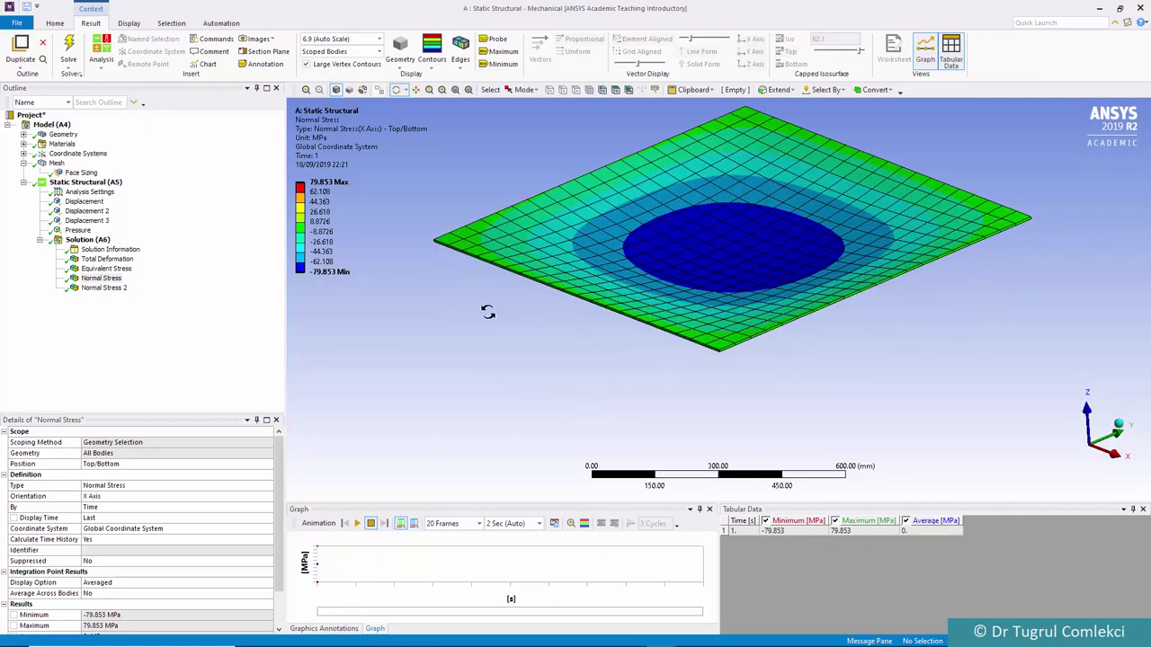
pyautogui.click(101, 288)
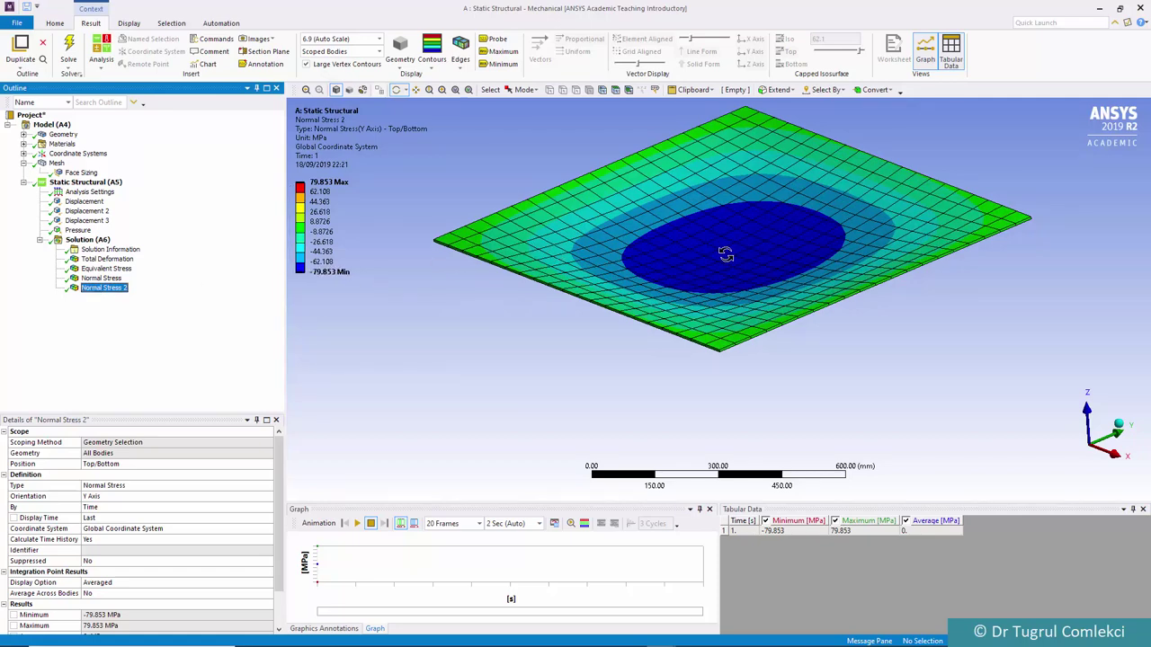
pyautogui.moveTo(725, 254); pyautogui.dragTo(694, 298)
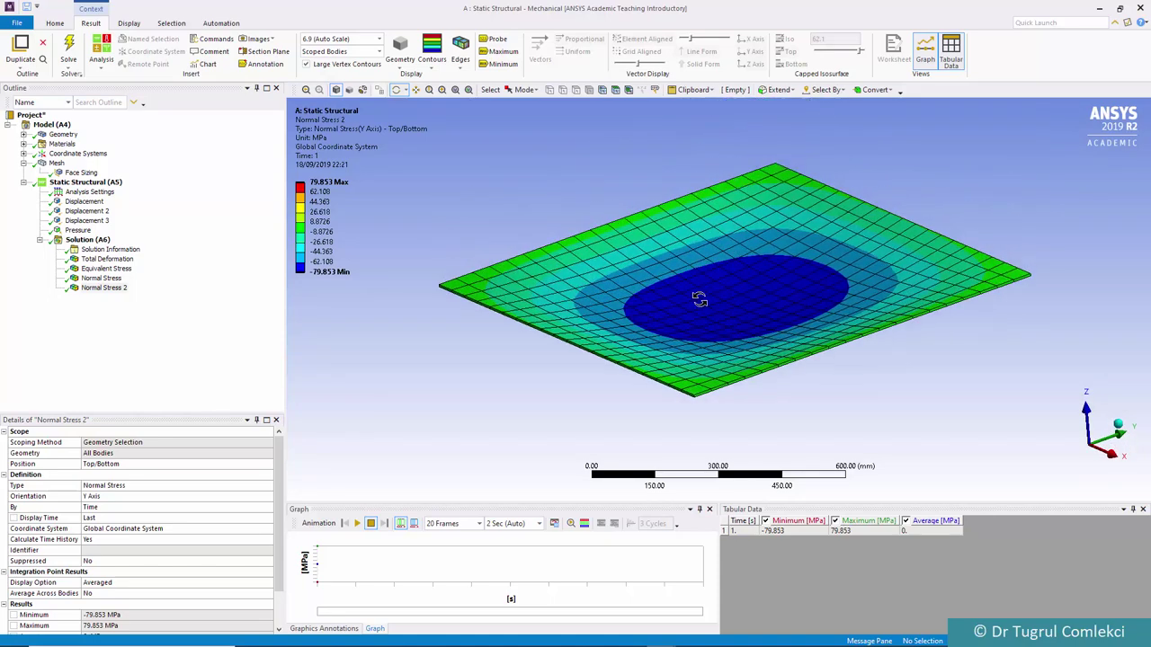